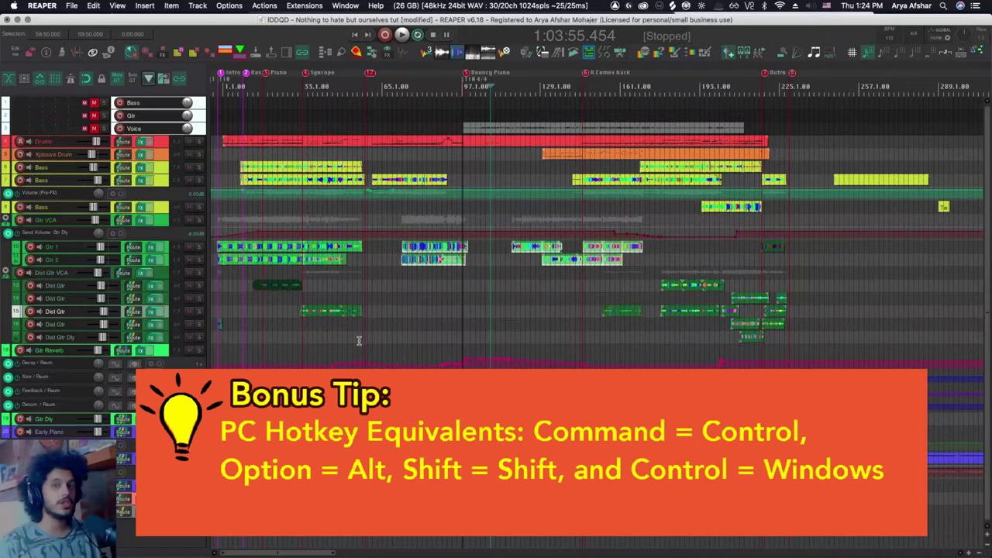
- Mousewheel-zoom the arrange view onto the Dist Gtr tracks around the Guitar - 64 item
scroll(306, 338, "down", 3)
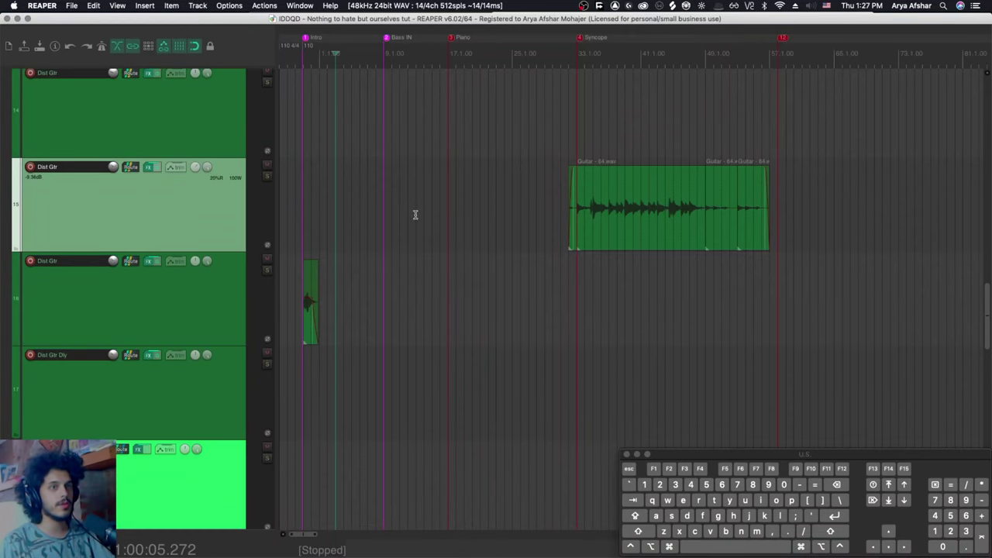
- Toggle track zoom with ` between all tracks at minimum height and a tall Dist Gtr track
key("`")
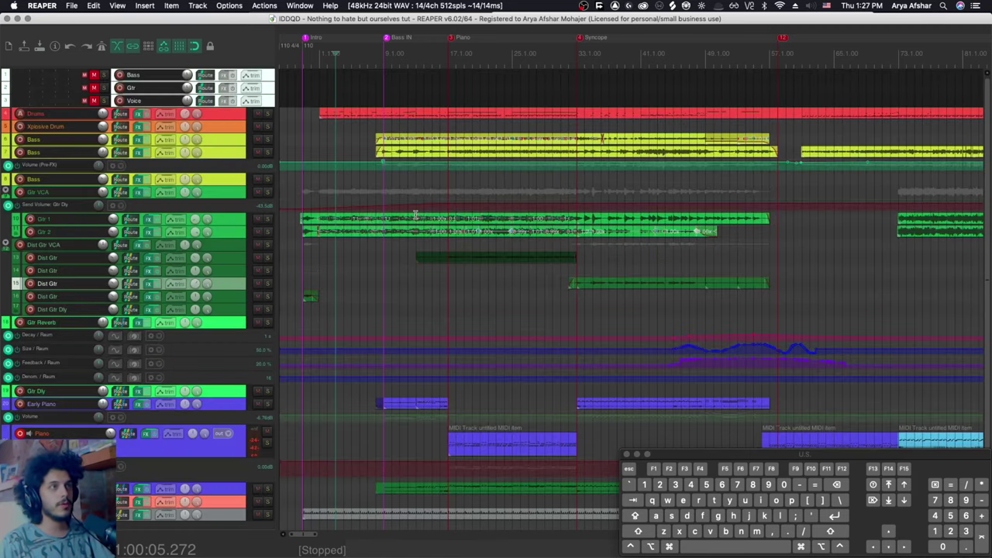
scroll(416, 215, "down", 5)
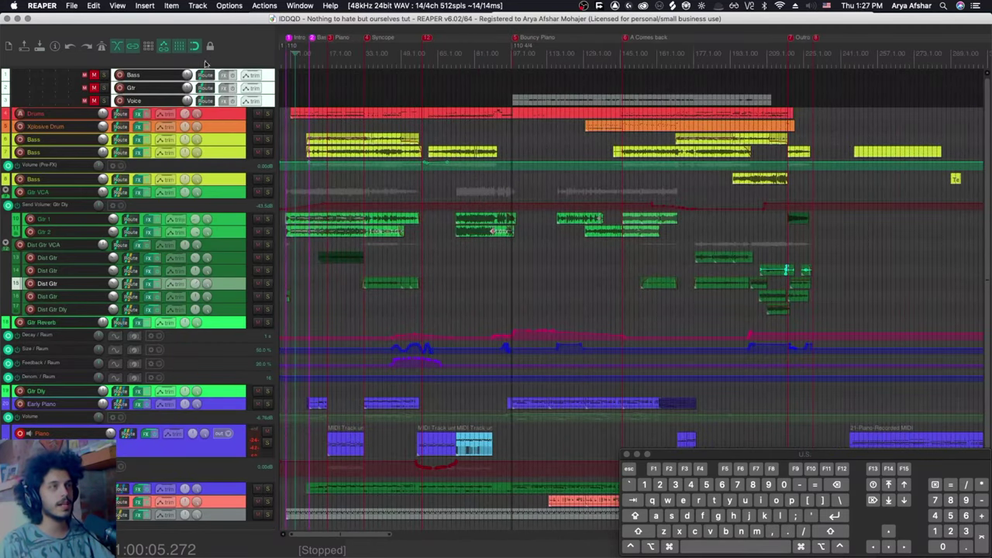
key("`")
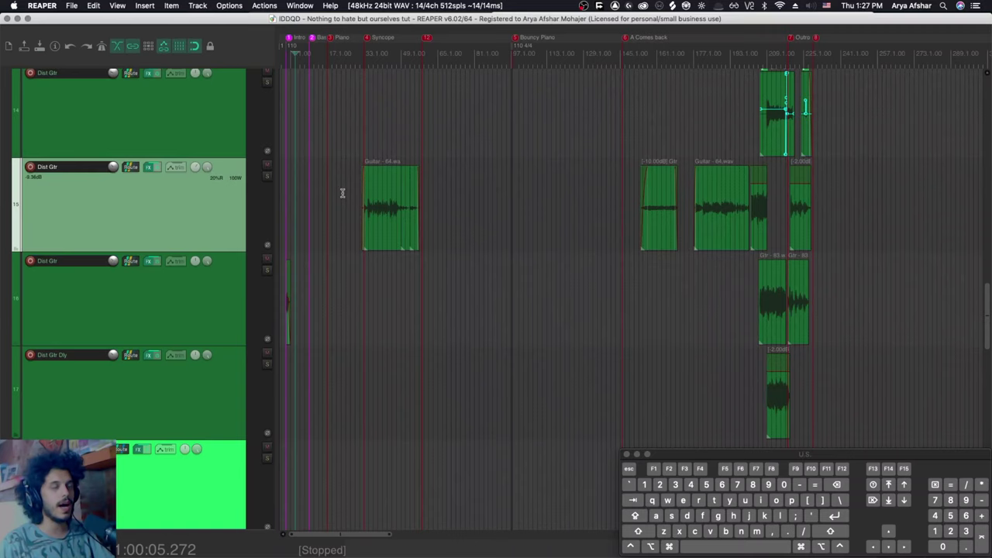
key("`")
key("`")
key("`")
key("`")
key("`")
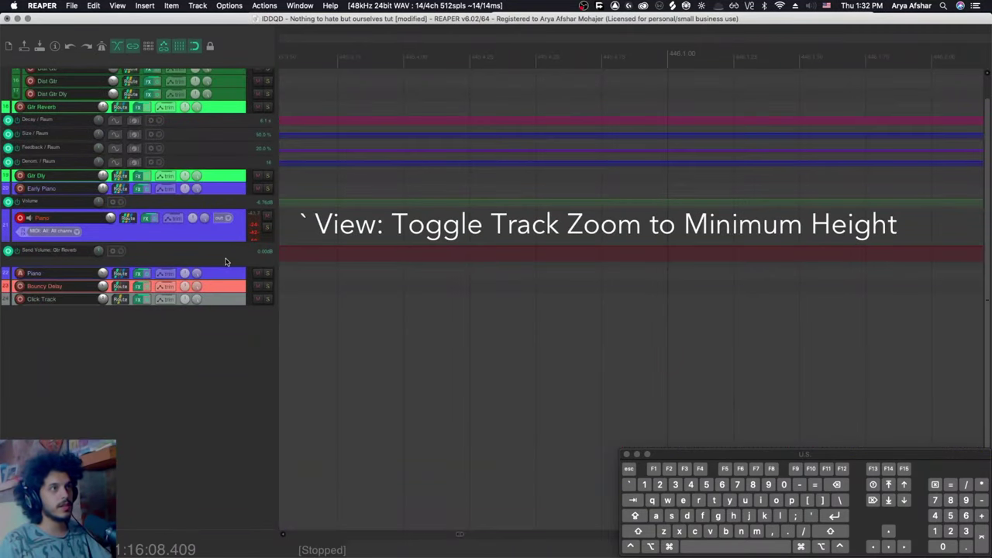
scroll(226, 262, "up", 5)
- Expand tracks to maximum height with Shift+`, including the third Dist Gtr track
key("shift+grave")
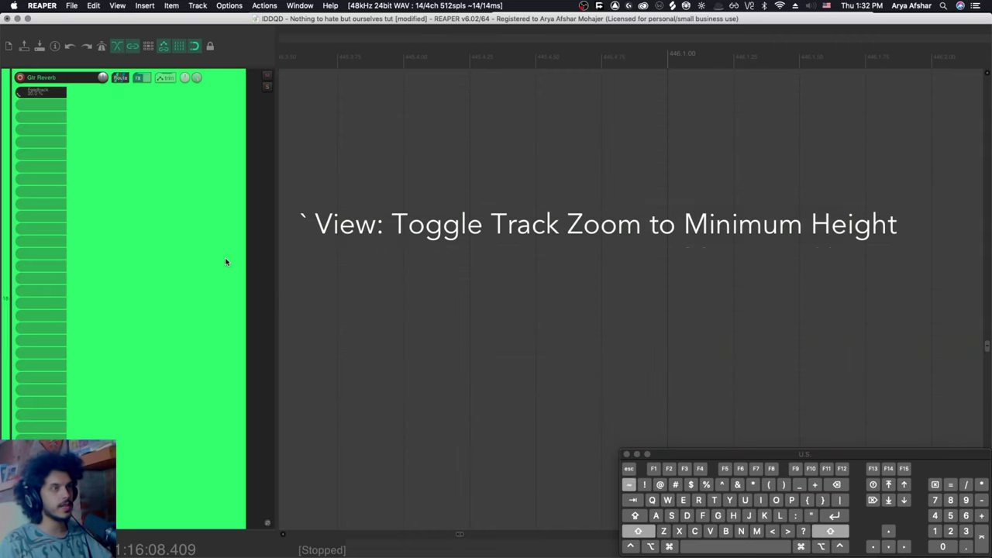
scroll(226, 262, "up", 3)
scroll(225, 262, "up", 6)
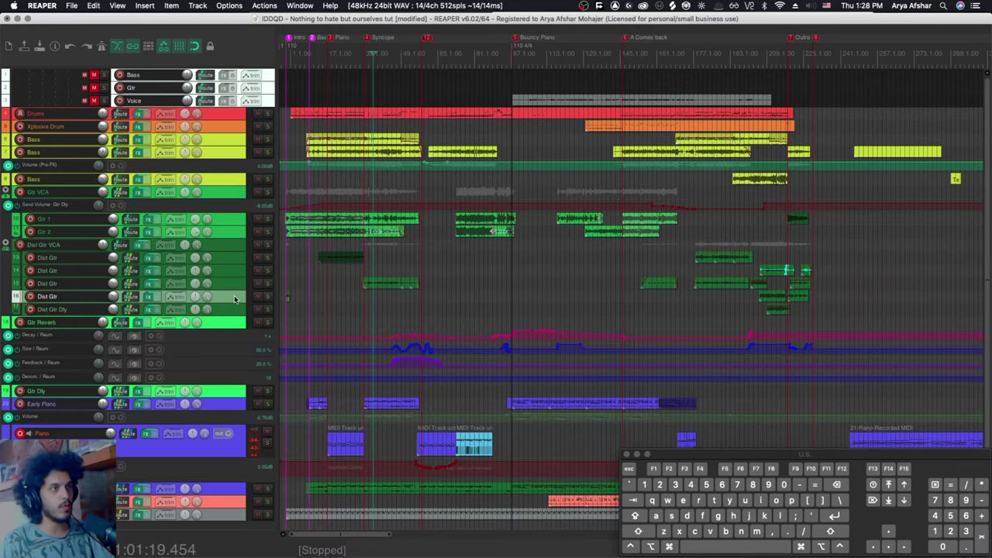
left_click(227, 283)
key("shift+grave")
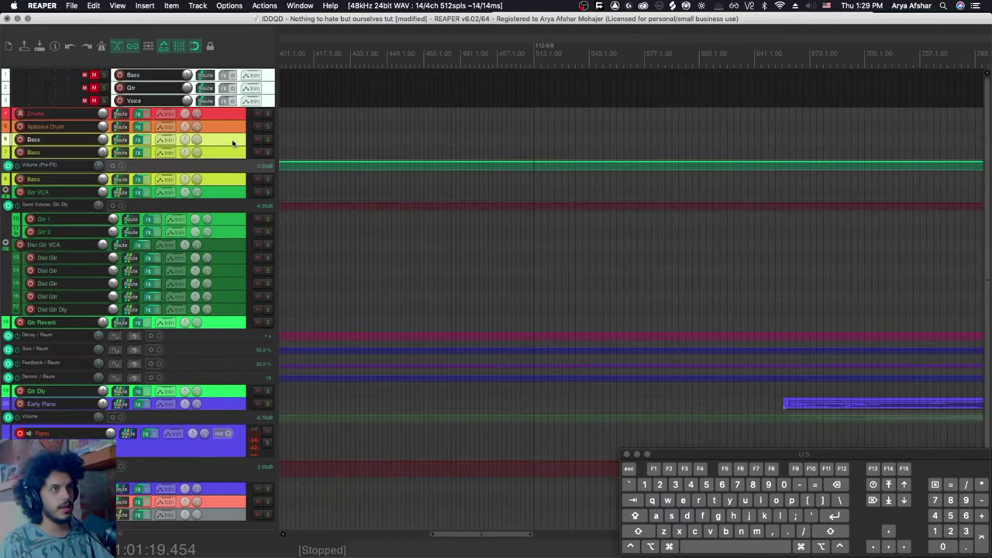
- Select the Bass track, bring the edit cursor into view, then select Dist Gtr track 14
left_click(233, 154)
key("shift+1")
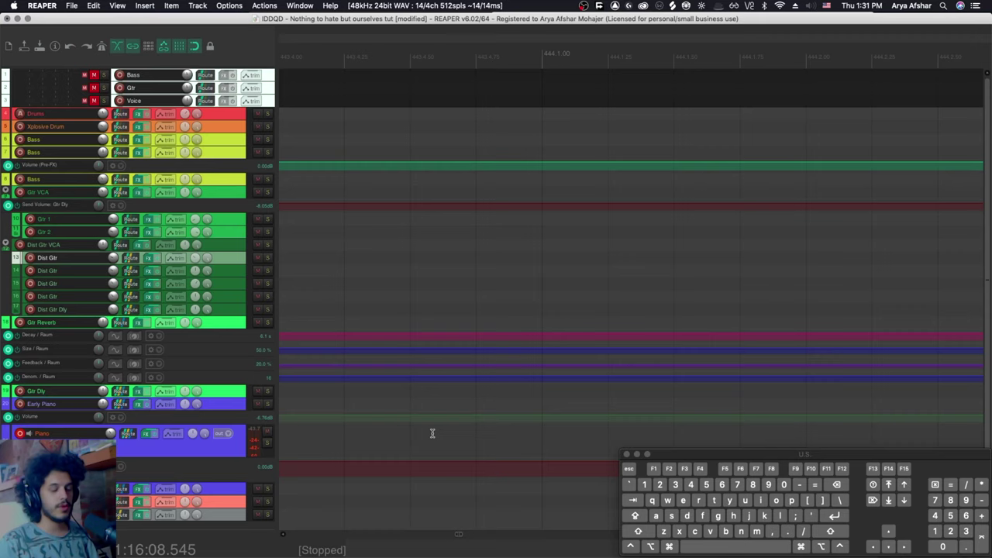
key("apostrophe")
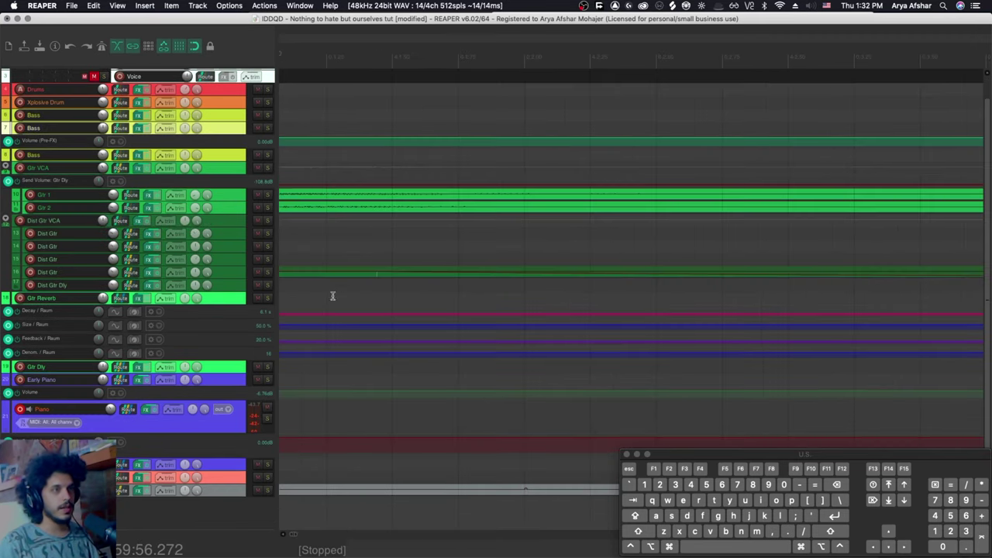
left_click(328, 252)
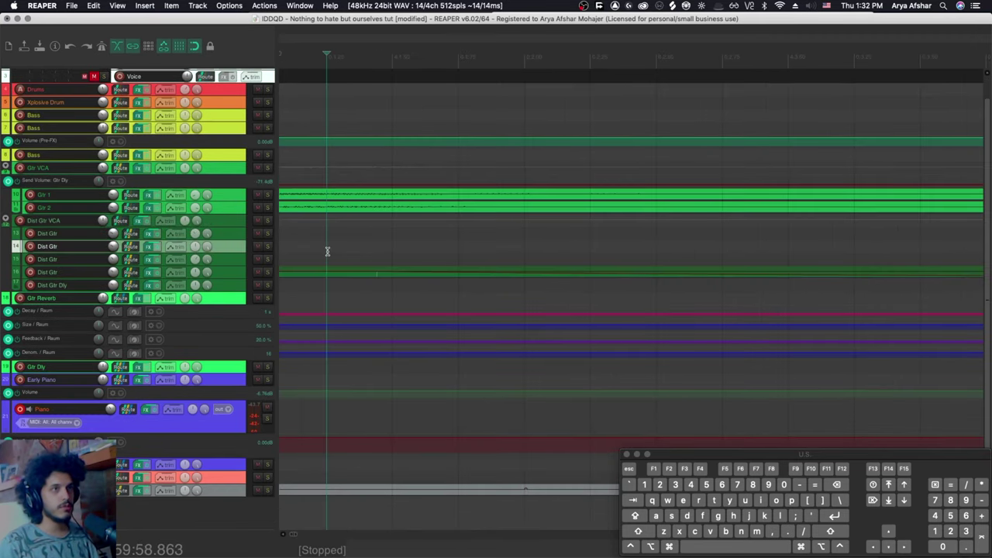
- Zoom the timeline out to the whole project, then in to the time selection
key("minus")
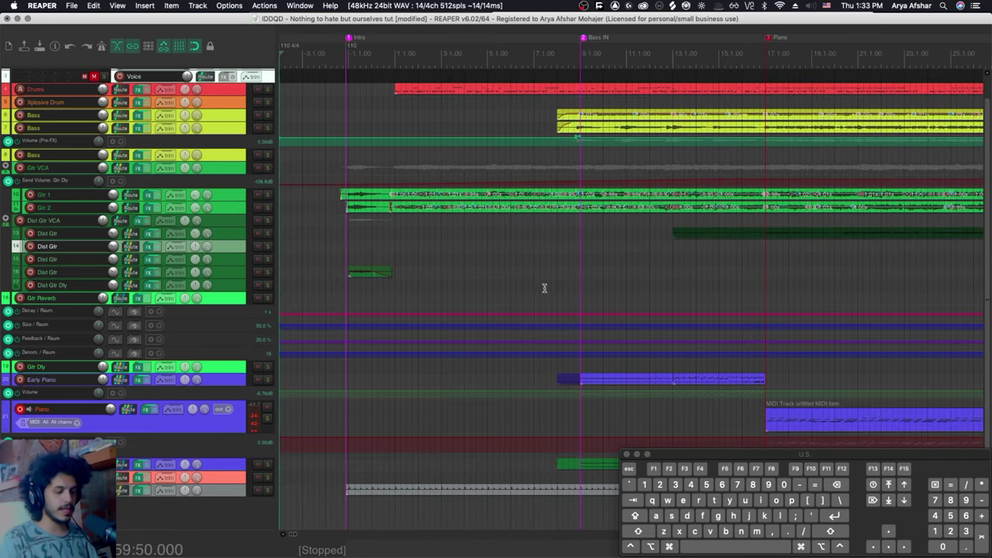
key("super+Page_Down")
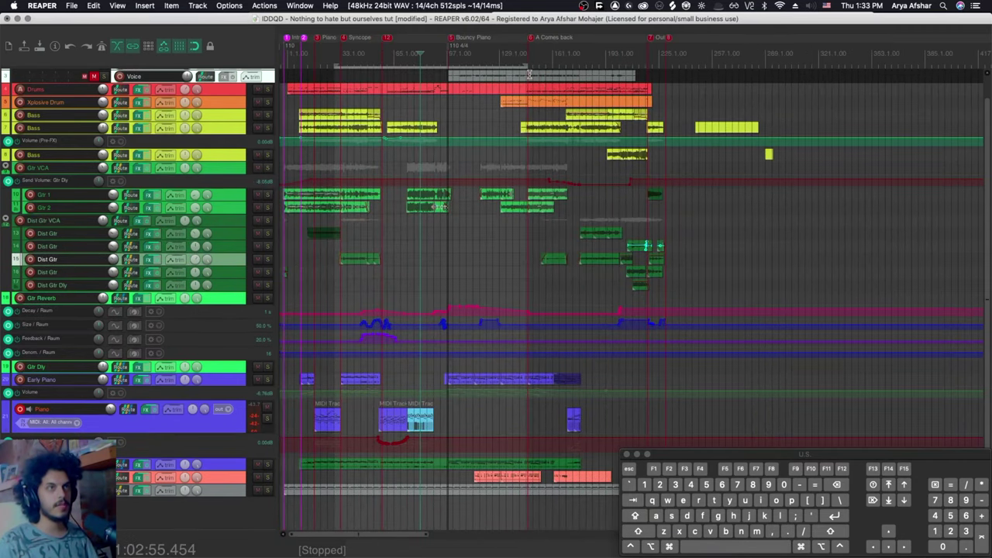
key("super+Page_Up")
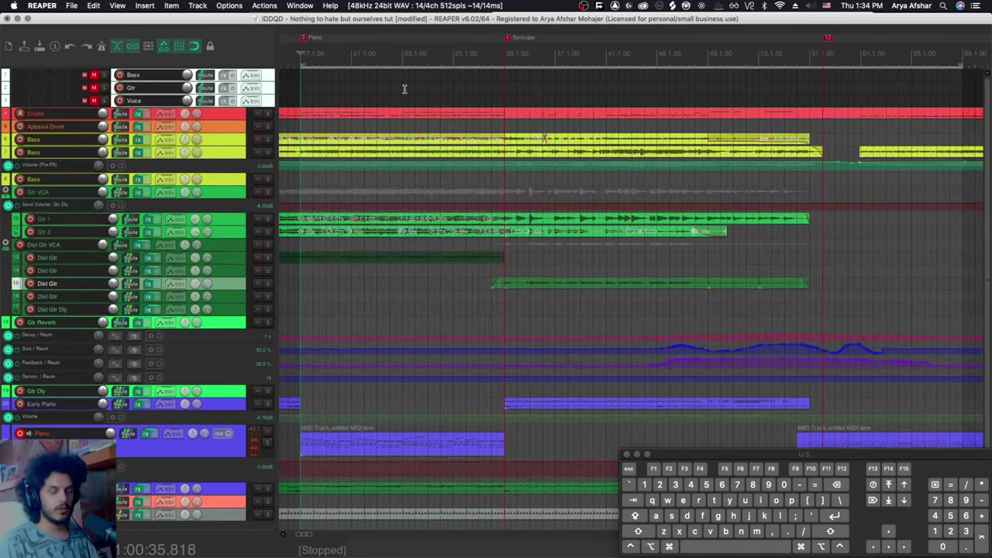
scroll(404, 89, "right", 15)
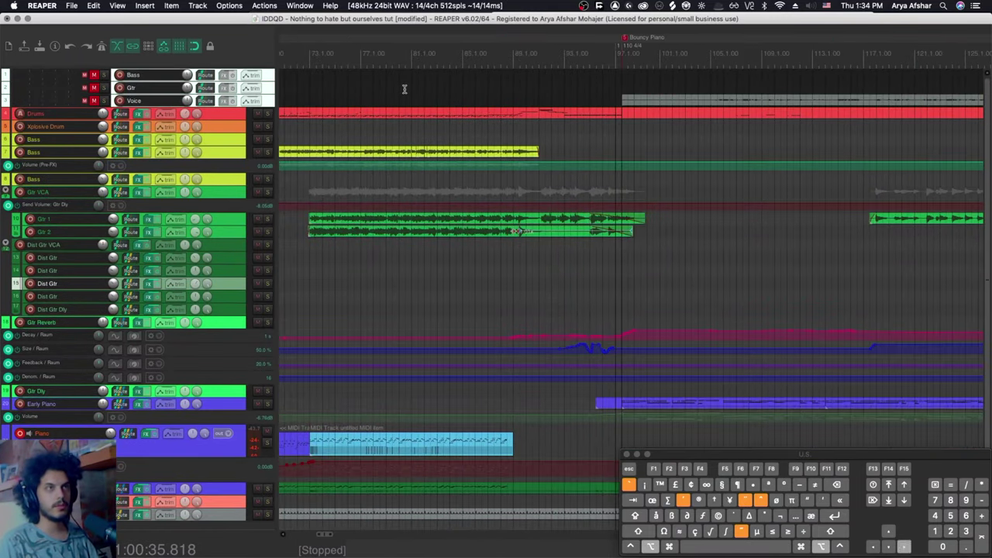
scroll(404, 89, "left", 12)
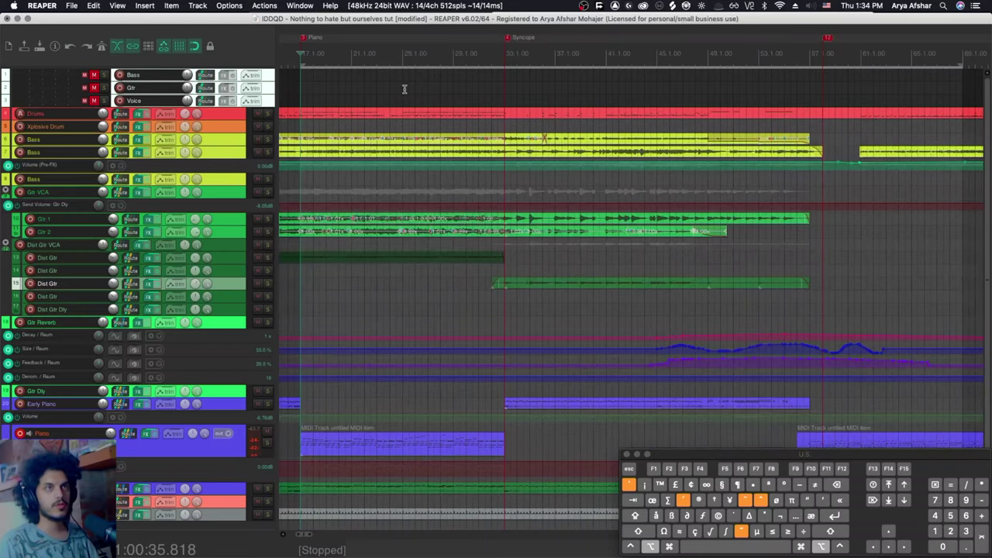
- Move the view down with Option+Down to the Bass, Gtr and Voice tracks
scroll(361, 243, "down", 6)
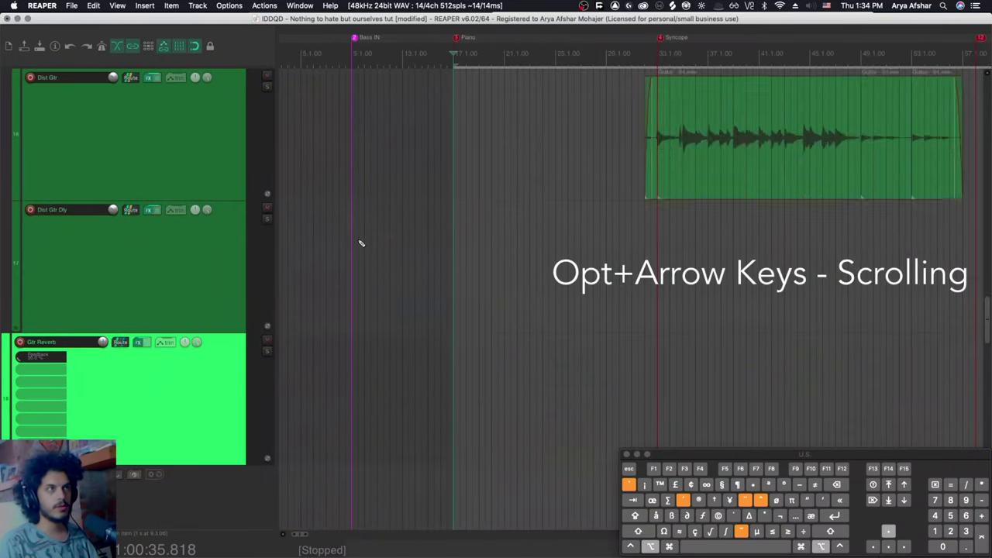
key("alt+Down")
key("alt+Down")
key("alt+Down")
key("alt+Down")
key("alt+Down")
key("alt+Down")
key("alt+Down")
key("alt+Down")
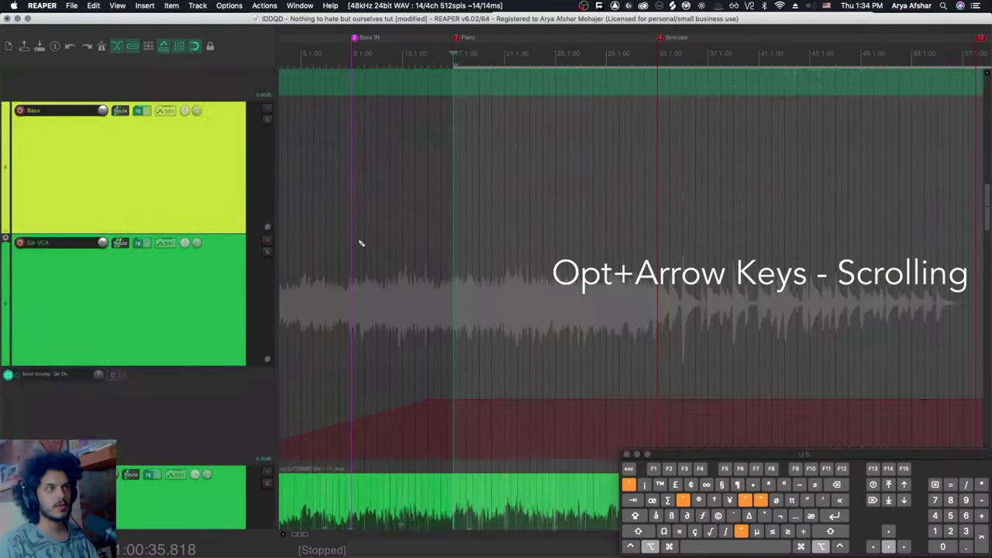
key("alt+Down")
key("alt+Down")
key("alt+Down")
key("alt+Down")
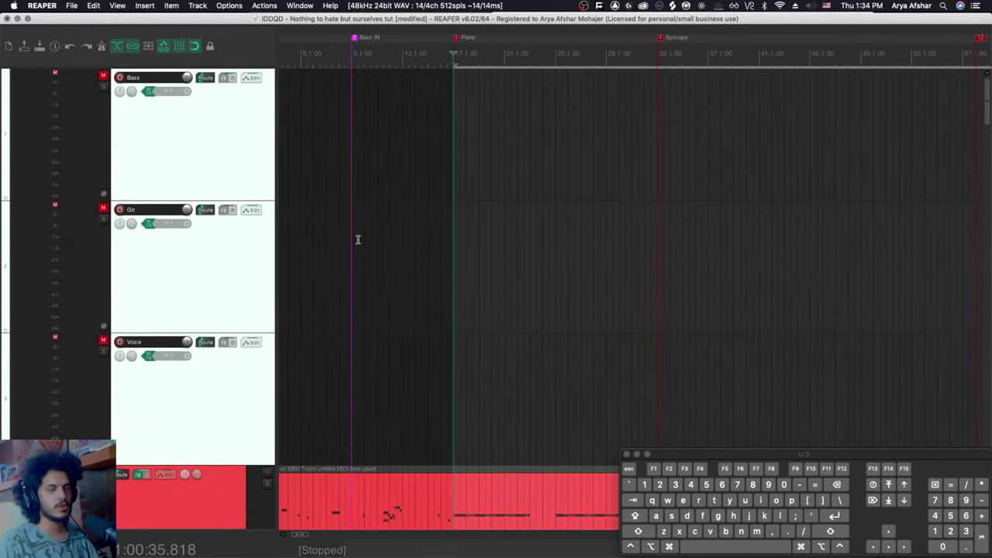
scroll(357, 241, "down", 10)
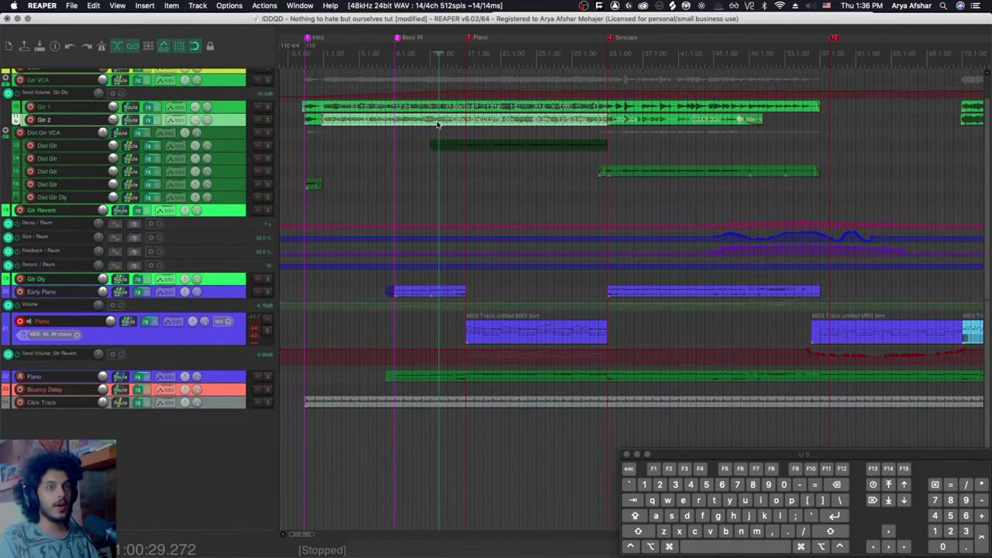
- Zoom to the Gtr 2 item and back, then marquee-zoom to the Early Piano and Piano items
key("shift+minus")
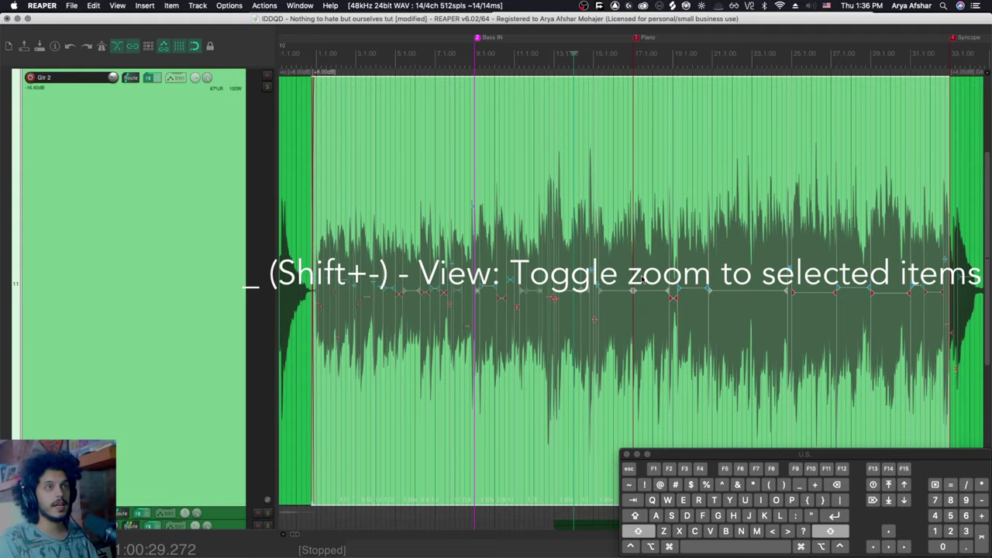
key("shift+minus")
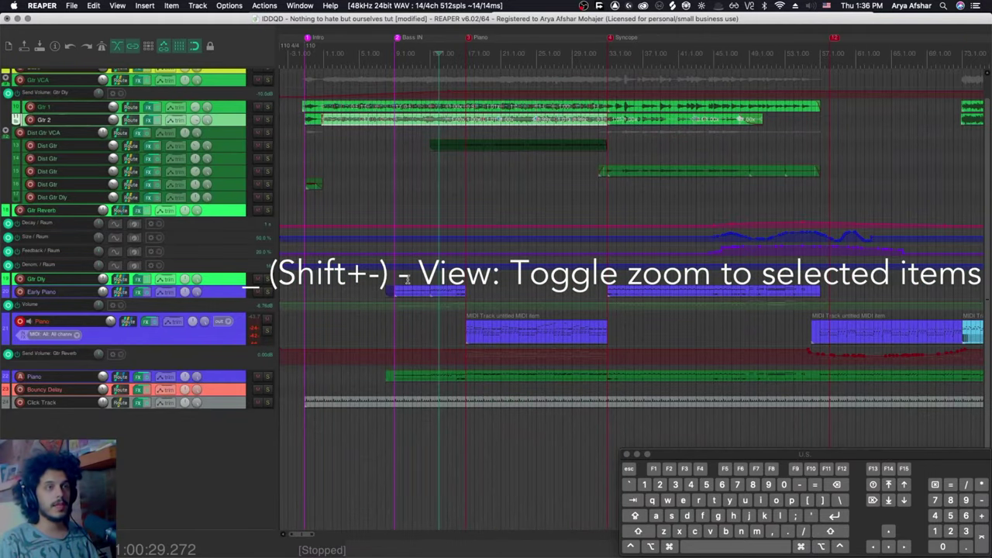
left_click_drag(405, 279, 893, 328)
key("shift+minus")
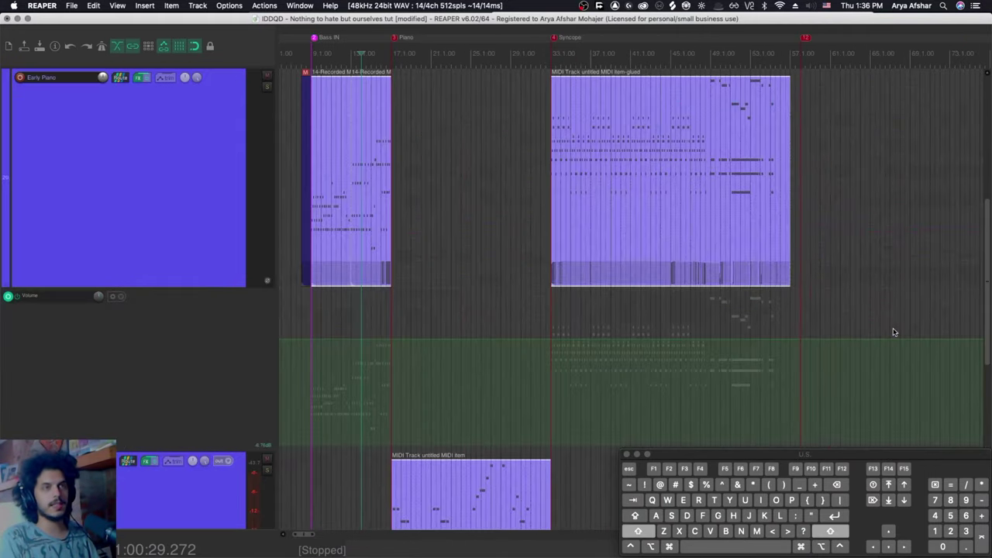
- Move the on-screen keyboard window up and back, then close it
left_click_drag(700, 454, 732, 134)
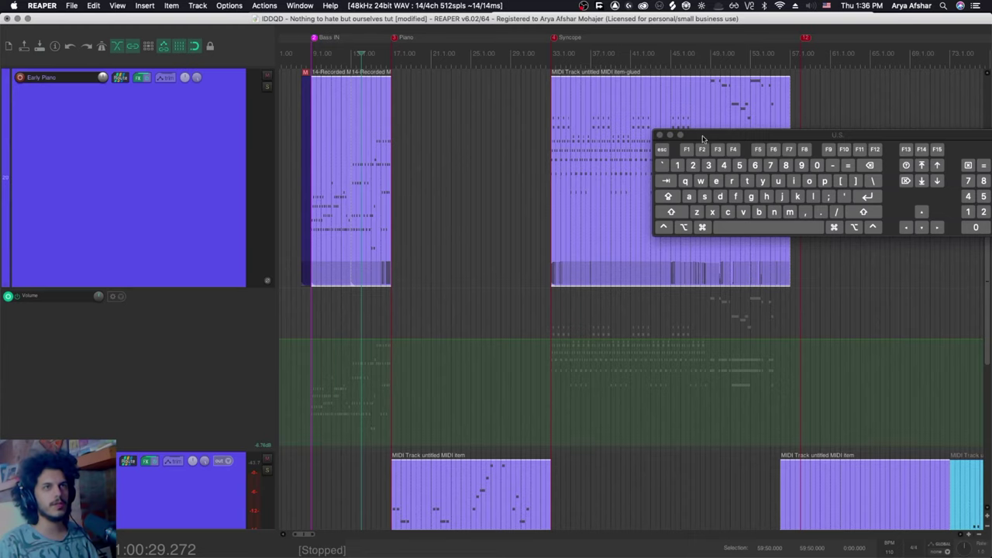
left_click_drag(665, 136, 663, 456)
left_click(661, 456)
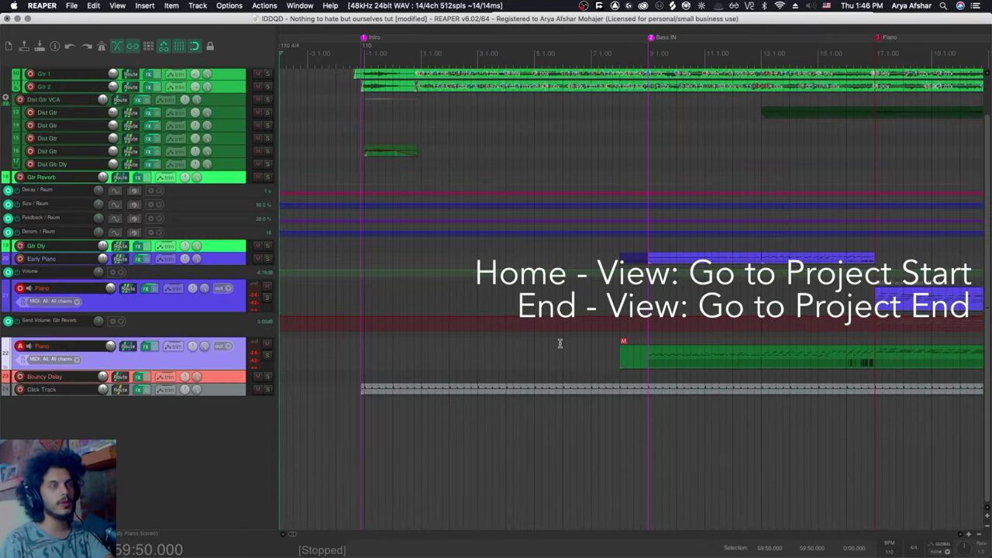
- Jump to the project end and zoom horizontally with the mousewheel
key("End")
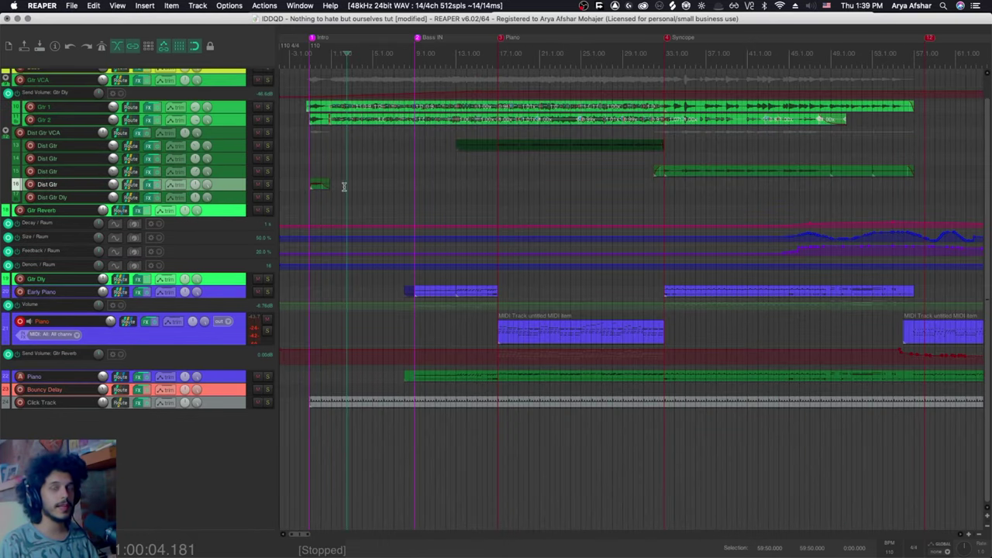
scroll(369, 160, "down", 1)
scroll(369, 160, "up", 3)
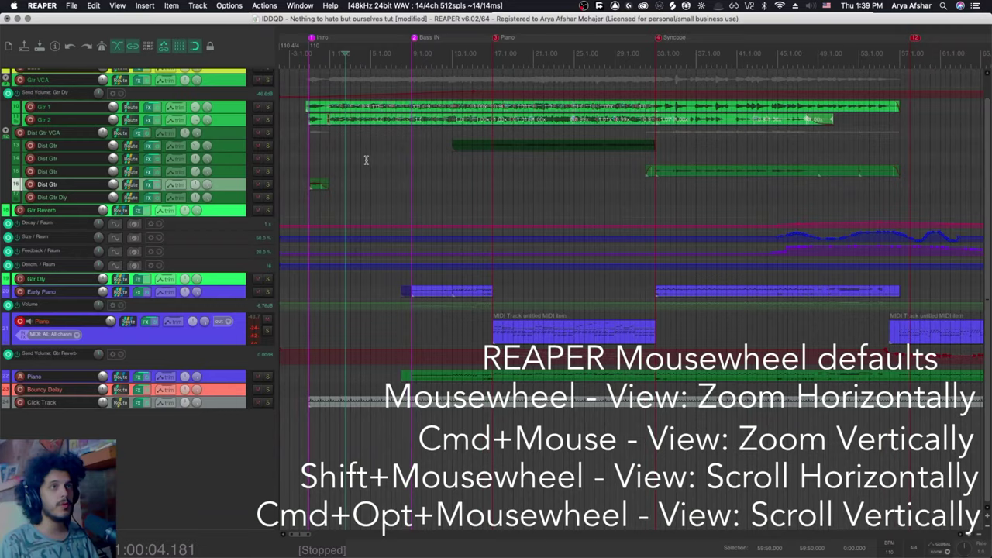
scroll(366, 160, "up", 3)
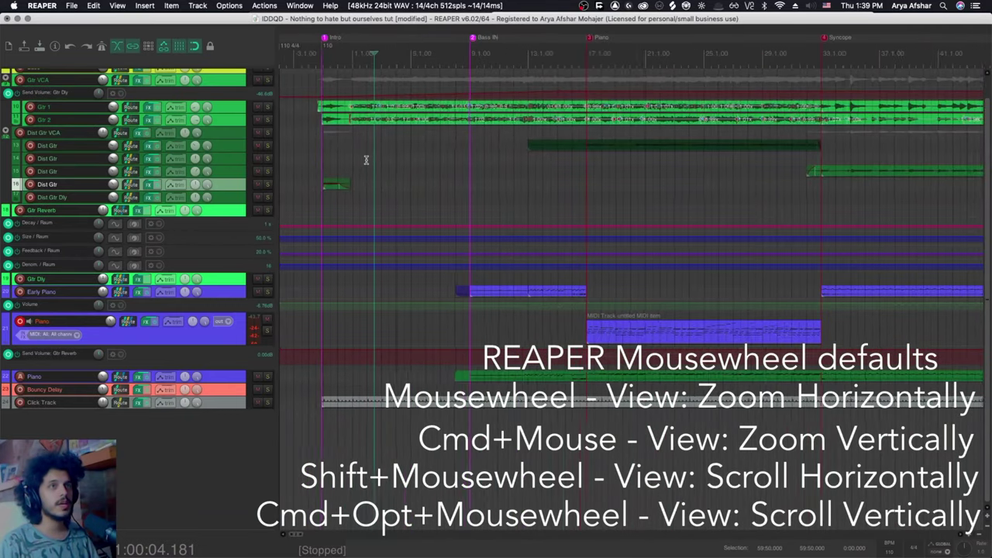
scroll(366, 163, "right", 15)
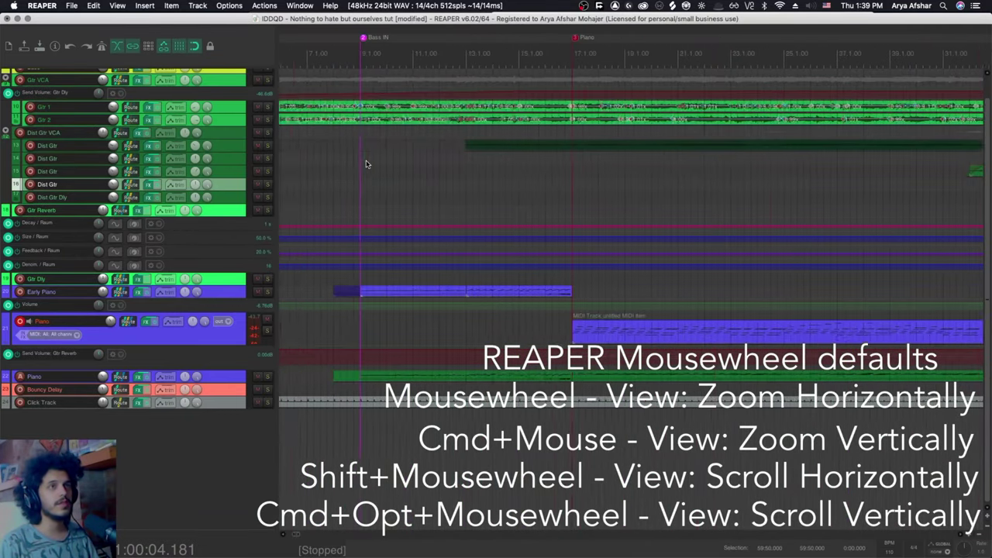
scroll(367, 163, "left", 15)
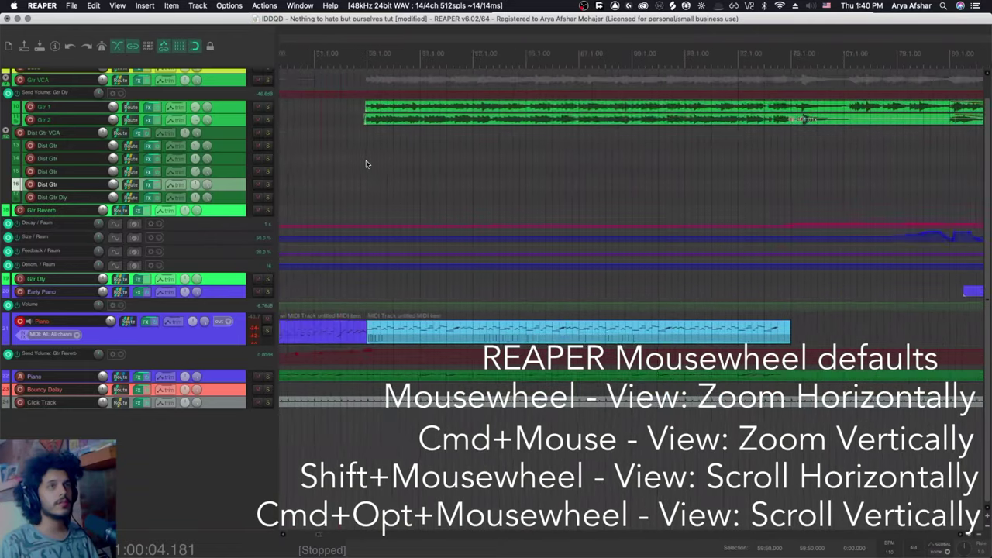
- Zoom vertically with Cmd+mousewheel to compact tracks over the Intro-to-Piano bars
scroll(370, 164, "up", 5)
scroll(369, 165, "down", 5)
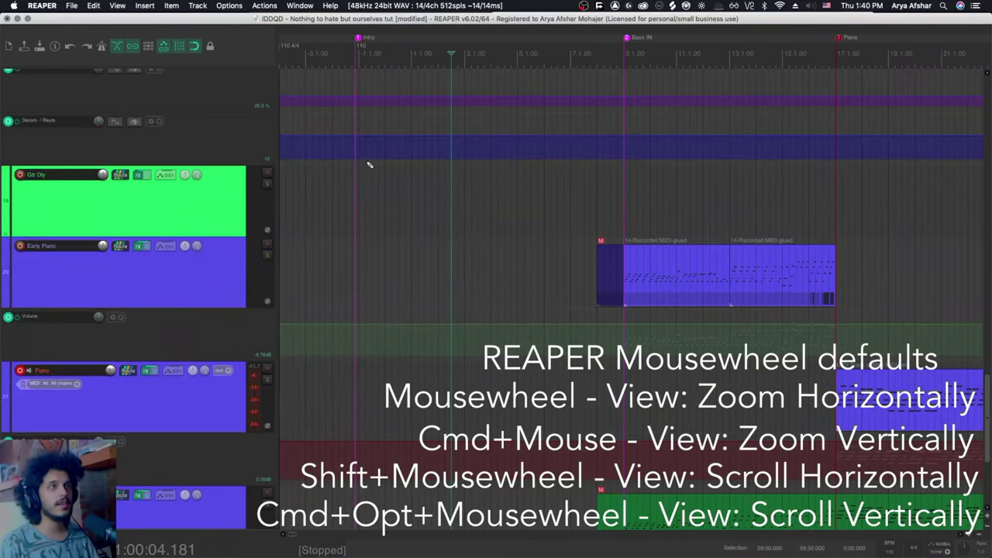
scroll(370, 164, "up", 6)
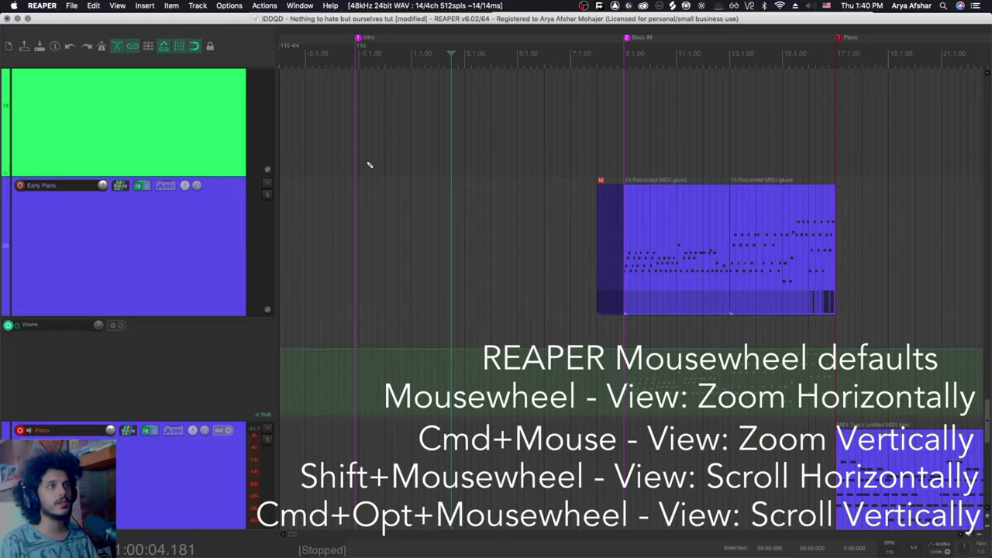
scroll(370, 164, "down", 5)
scroll(370, 165, "up", 5)
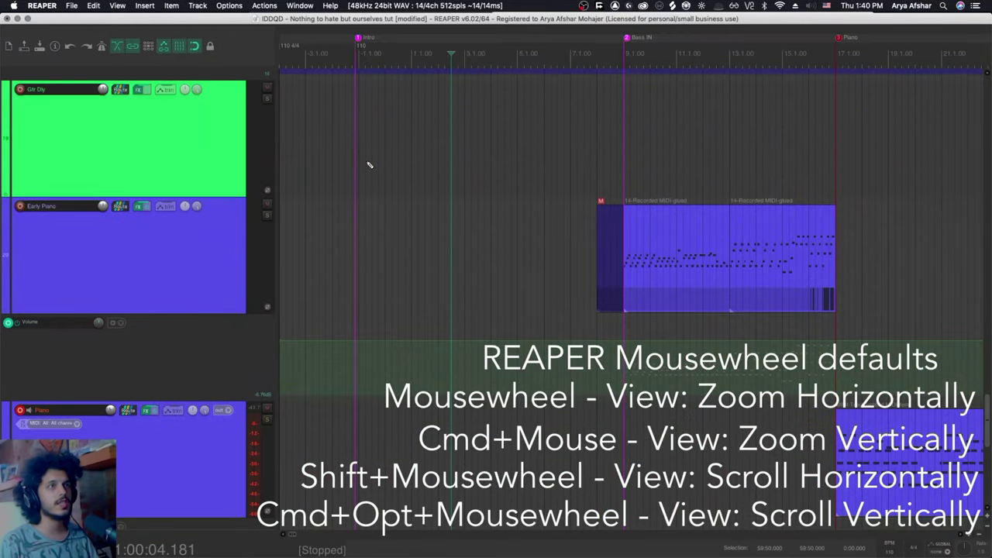
scroll(370, 164, "down", 5)
scroll(377, 149, "up", 4)
scroll(378, 150, "up", 3)
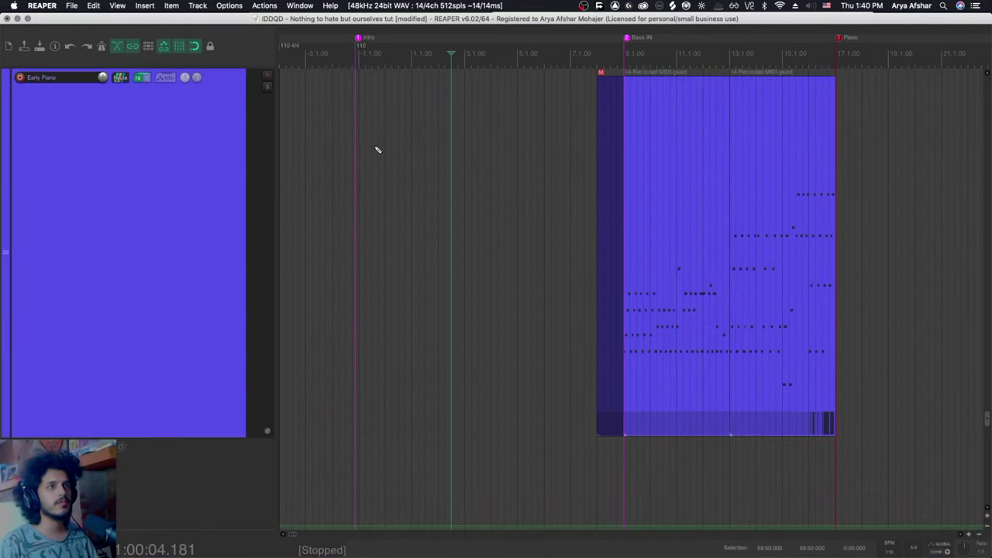
scroll(378, 150, "down", 4)
scroll(378, 149, "down", 4)
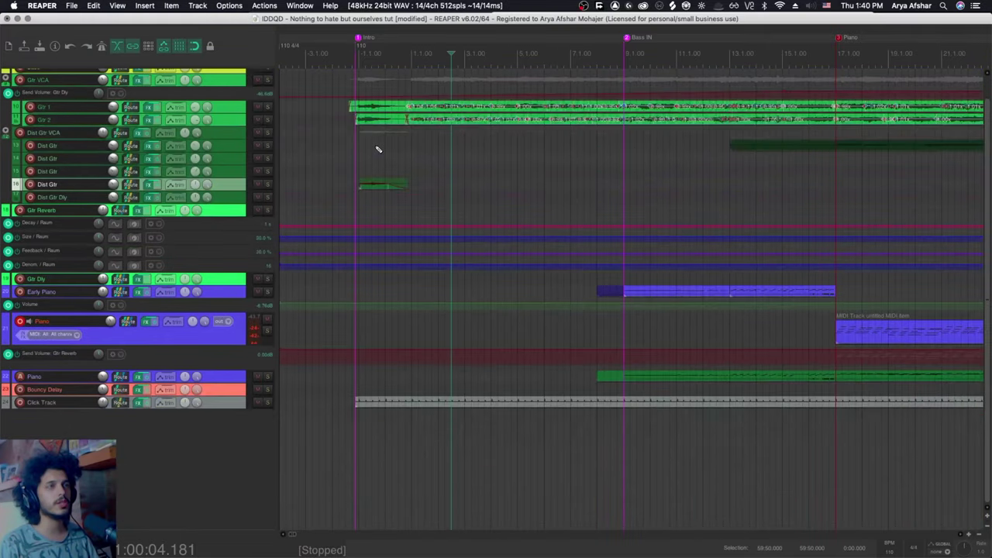
scroll(475, 166, "up", 2)
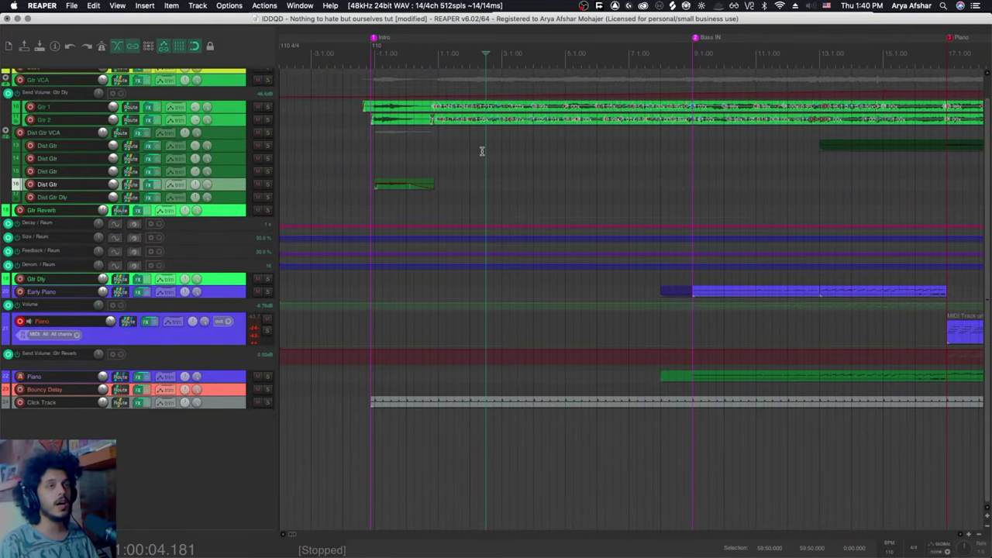
- Jump between the top and bottom of the Minimize docker thread in Chrome, then return to REAPER
key("super+Tab")
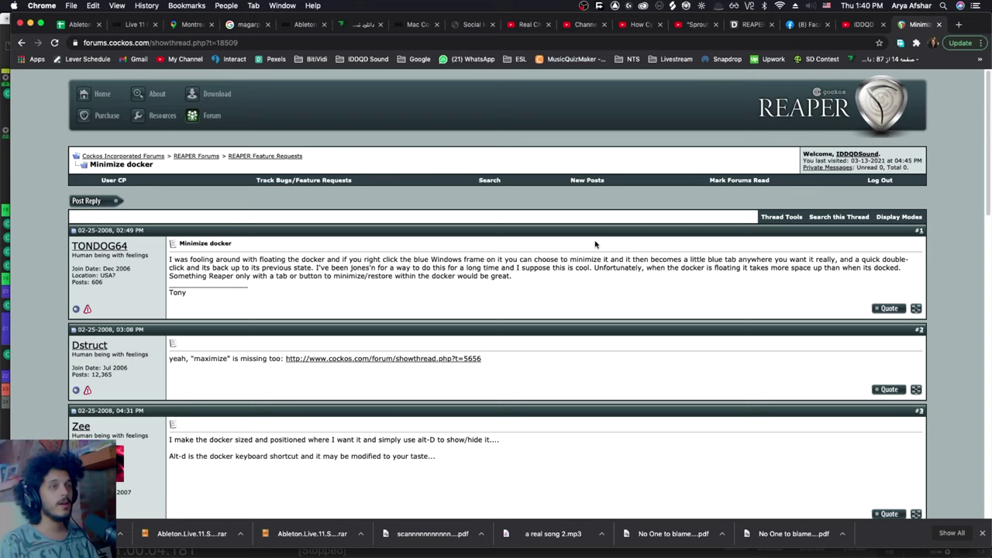
scroll(594, 244, "down", 10)
key("Home")
key("End")
key("Home")
key("End")
key("Home")
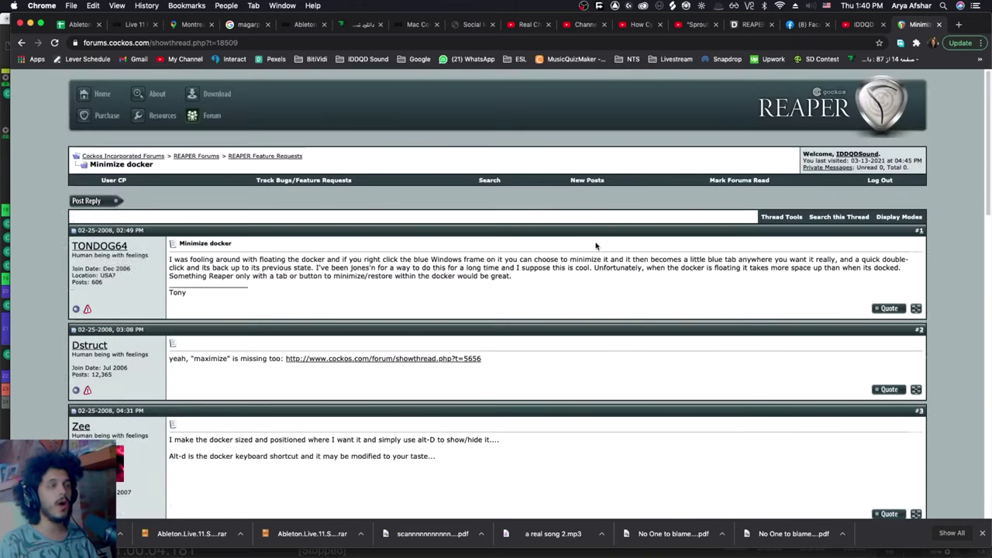
key("End")
key("super+Tab")
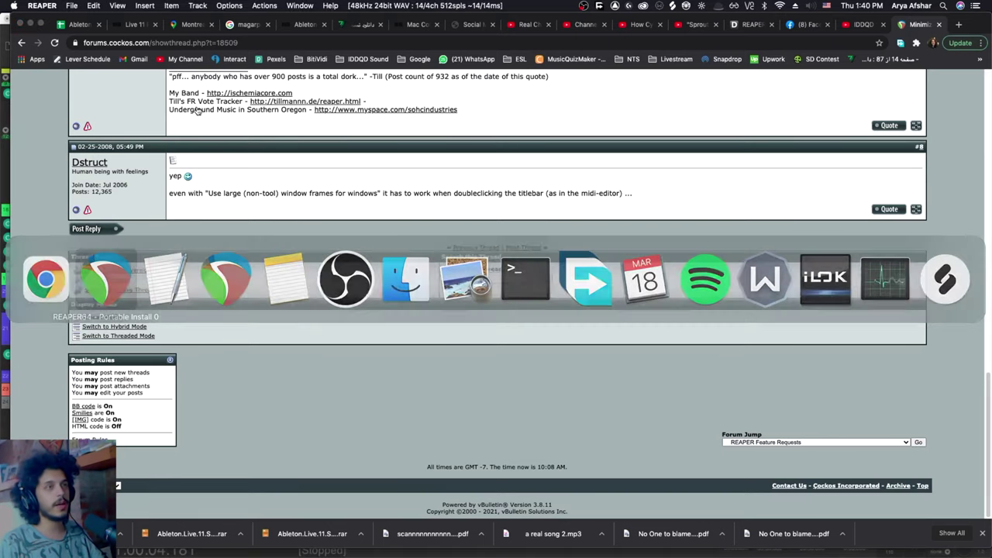
scroll(425, 165, "up", 3)
- In Preferences, set Horizontal zoom center to Mouse cursor and Vertical zoom center to Track under mouse cursor
scroll(425, 165, "down", 2)
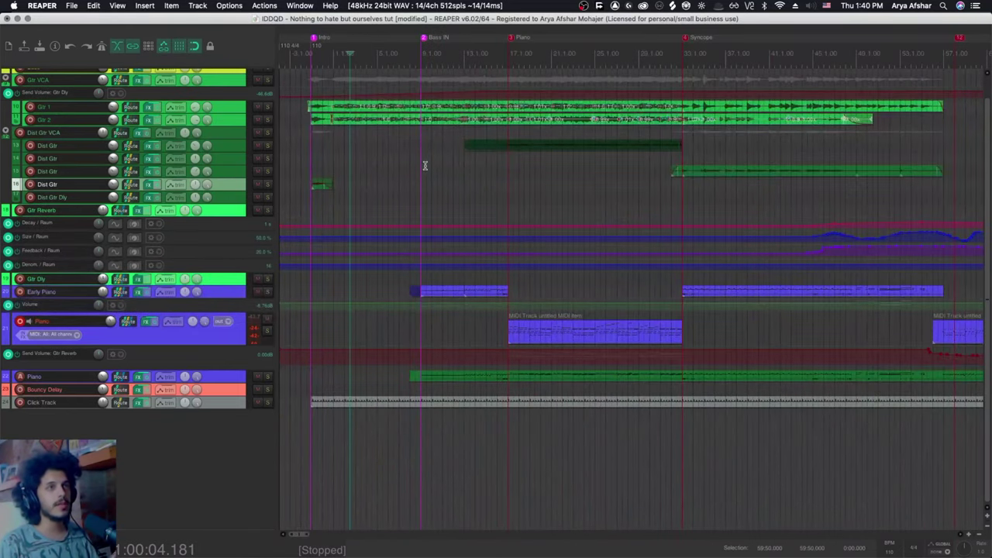
scroll(401, 183, "down", 2)
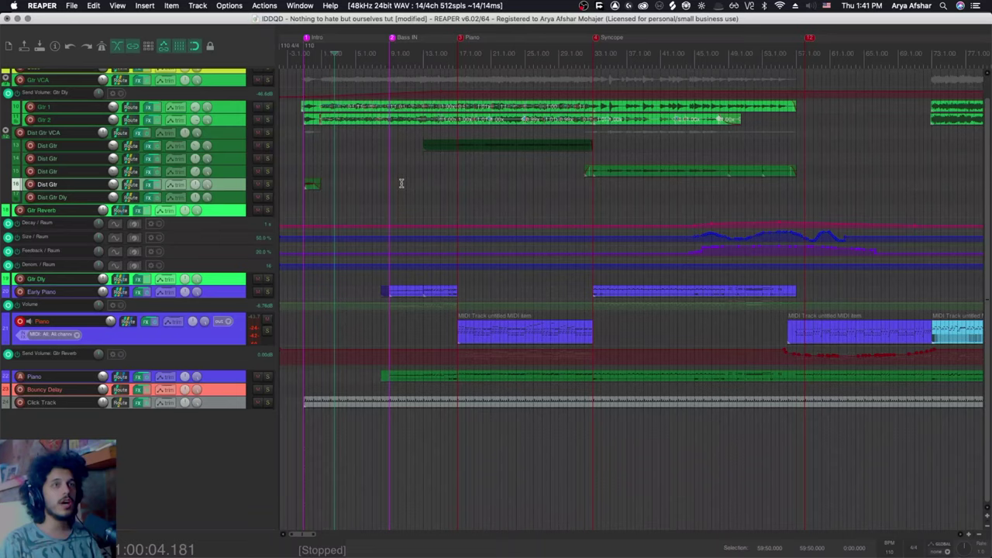
key("super+comma")
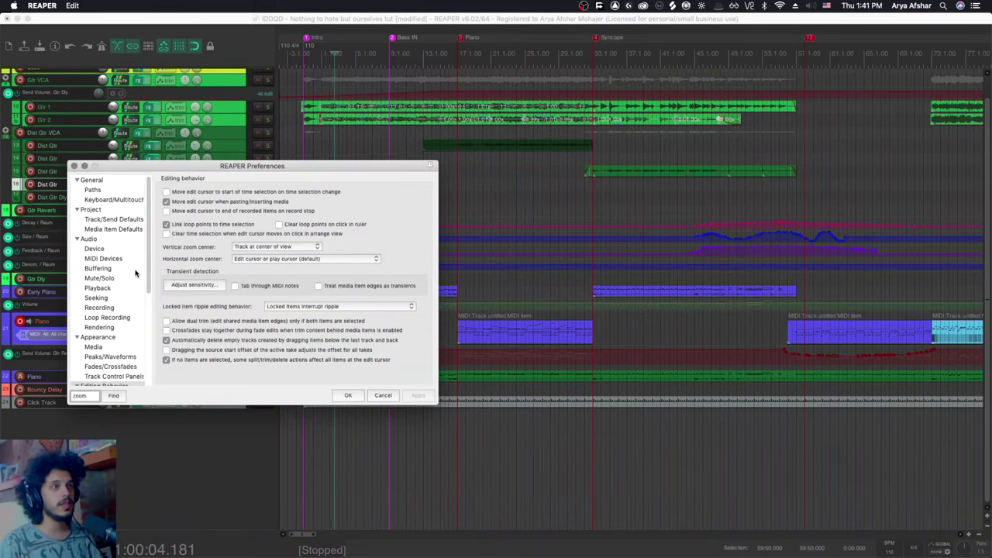
scroll(132, 287, "down", 3)
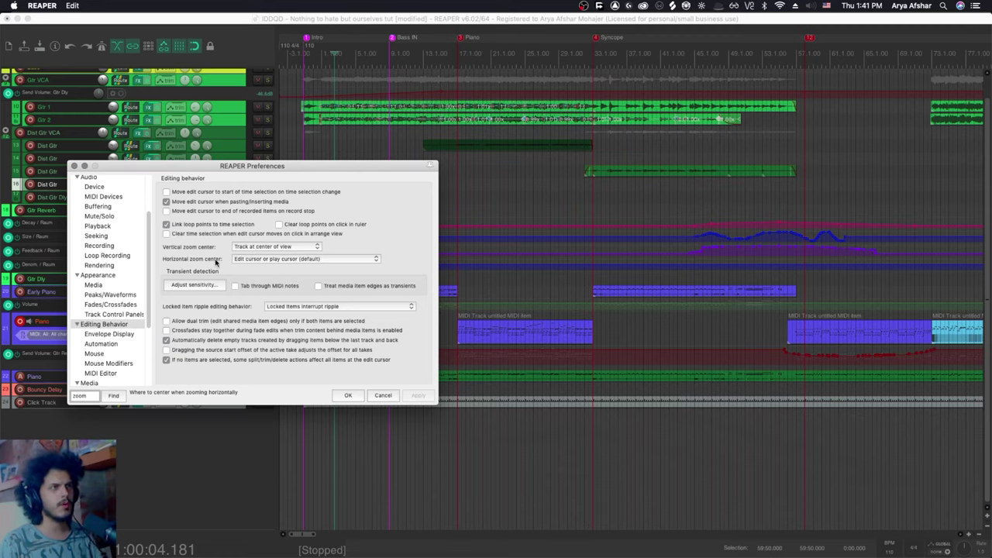
left_click(254, 262)
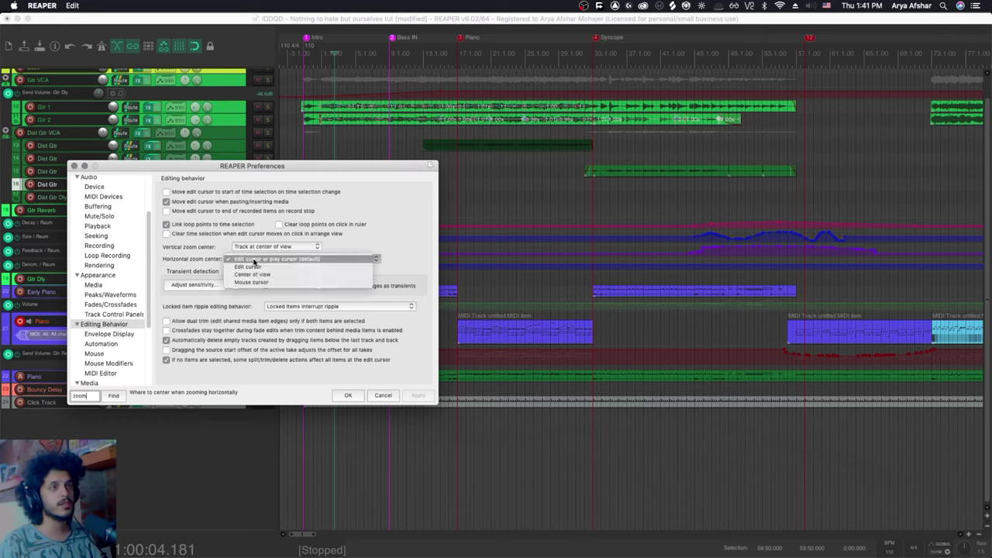
left_click(253, 283)
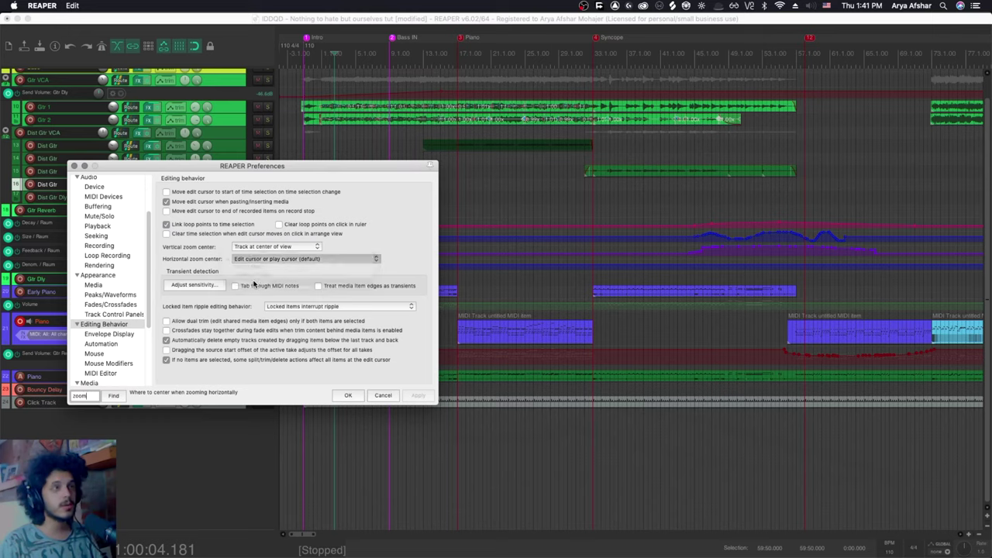
left_click(250, 259)
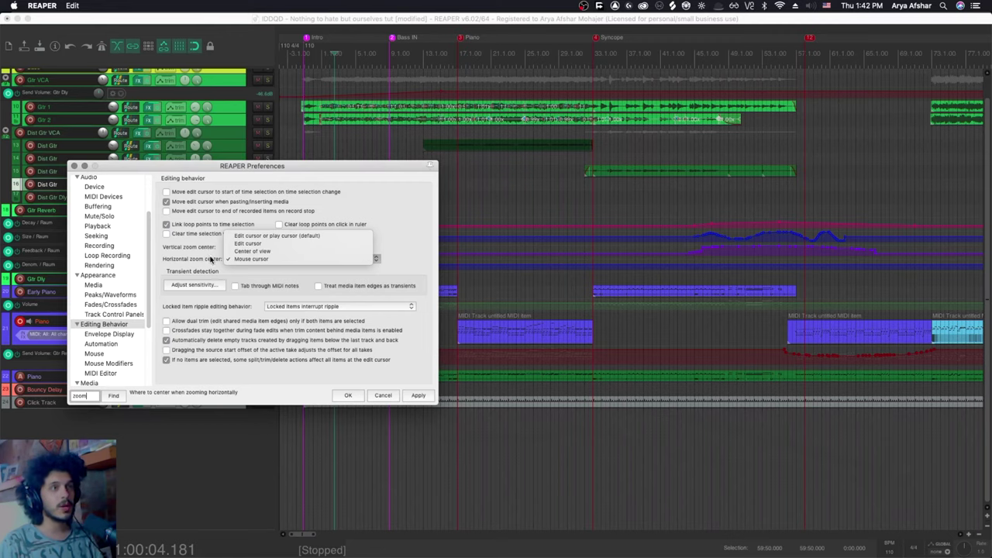
left_click(210, 259)
left_click(271, 247)
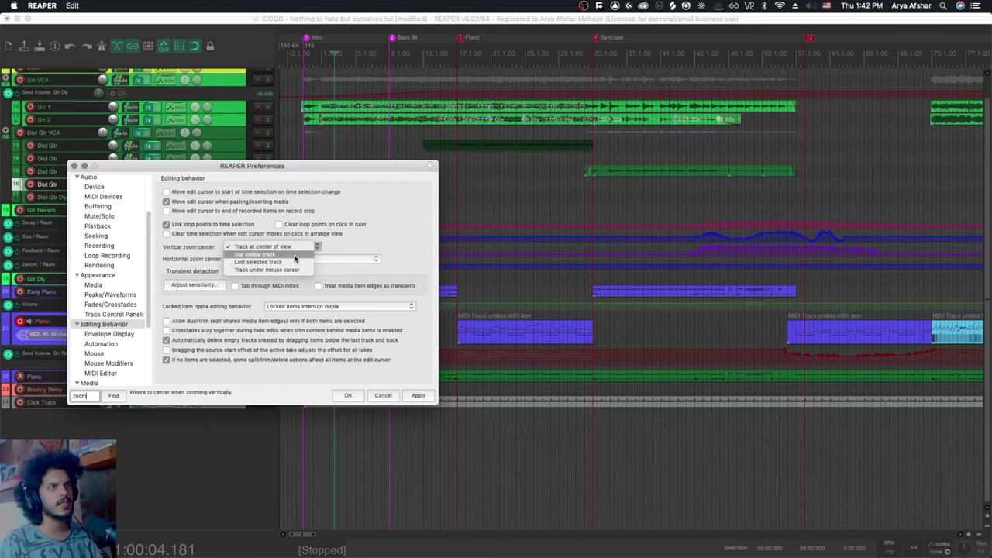
left_click(285, 270)
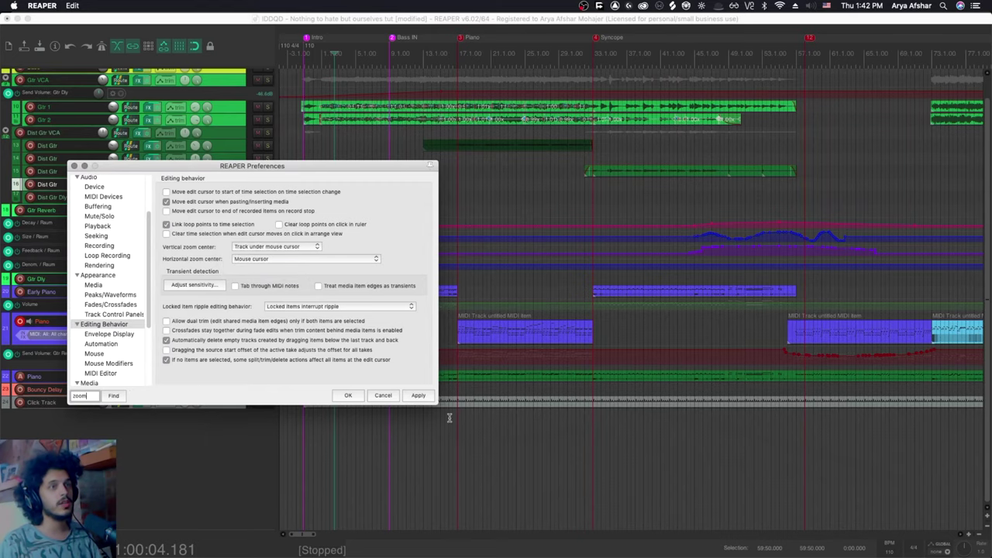
left_click(347, 396)
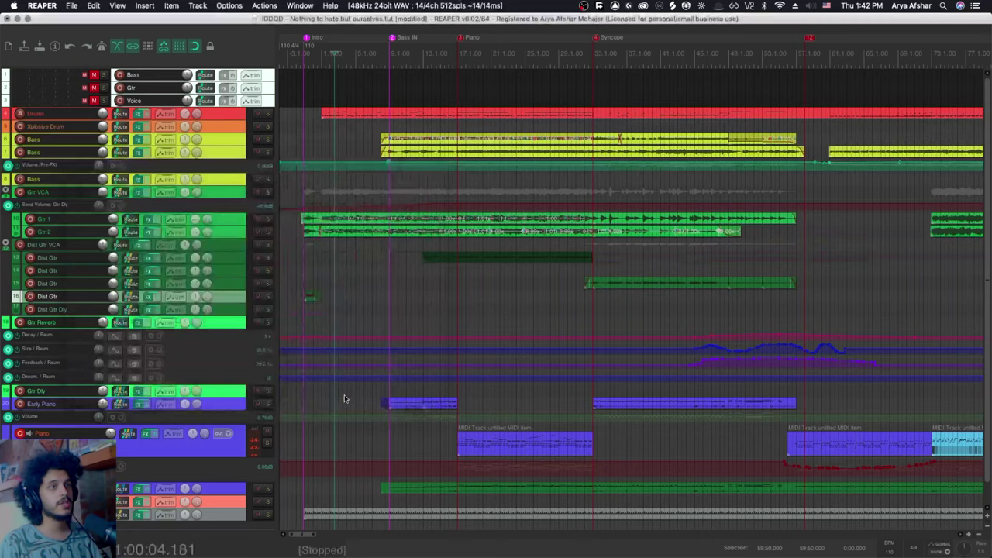
- Test wheel and Cmd+wheel zoom at several spots, zoom out fully, and switch to REAPER 6.18
scroll(481, 289, "up", 5)
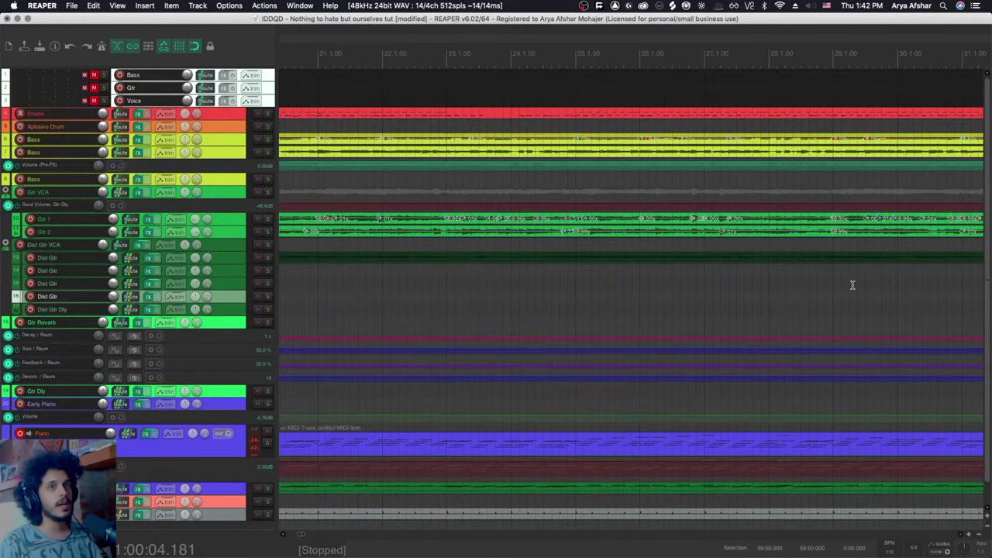
scroll(834, 289, "down", 5)
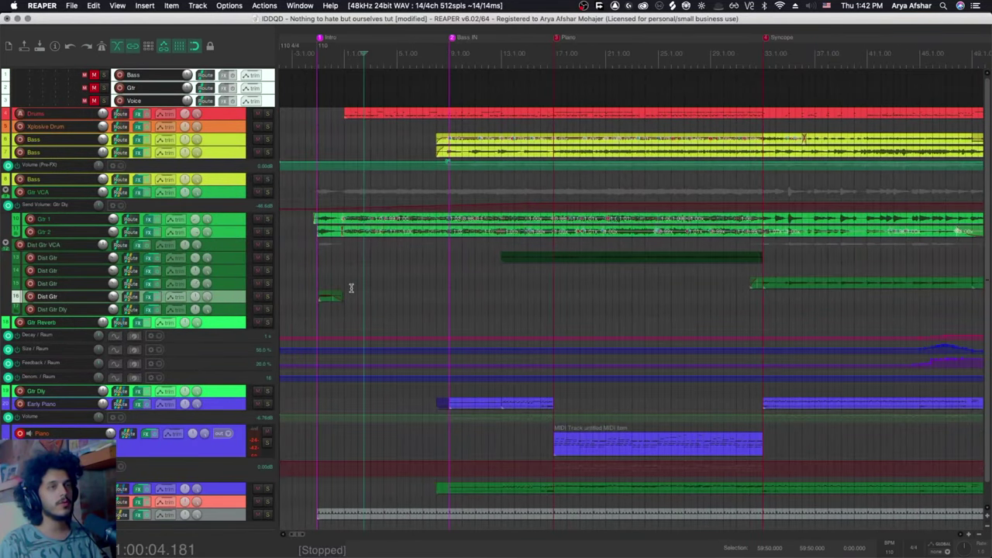
scroll(350, 288, "up", 3)
scroll(339, 288, "down", 6)
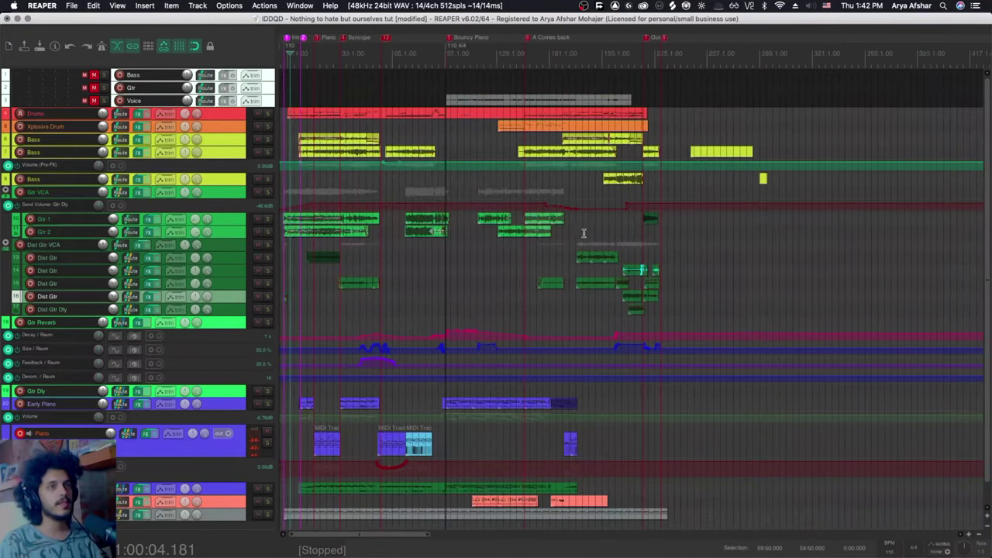
scroll(506, 232, "up", 1)
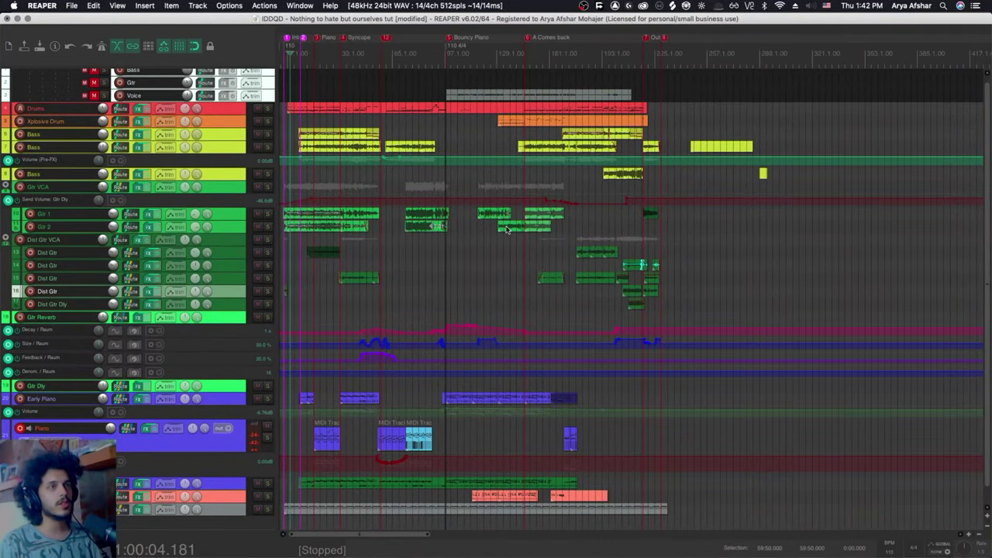
scroll(507, 227, "up", 3)
scroll(507, 231, "up", 4)
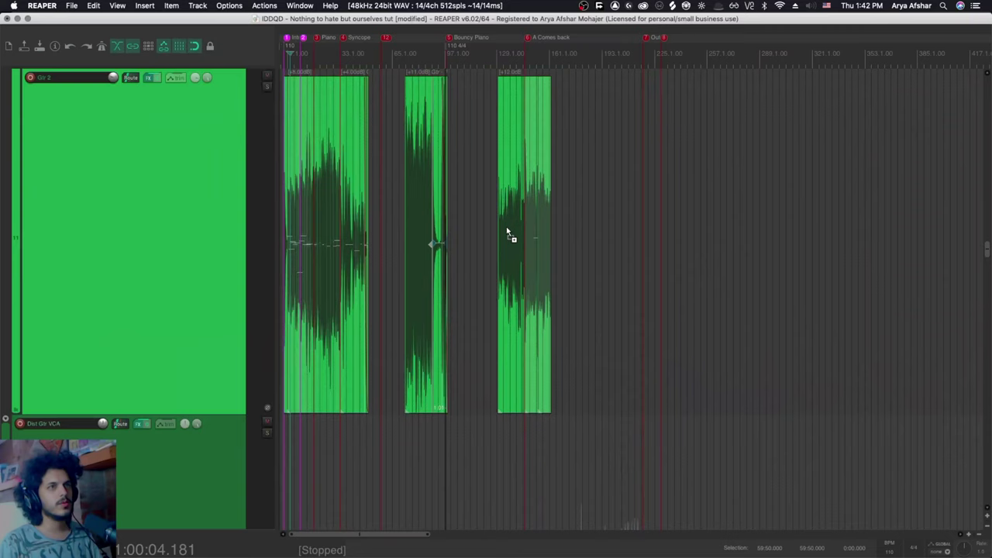
scroll(508, 231, "down", 8)
scroll(456, 339, "up", 6)
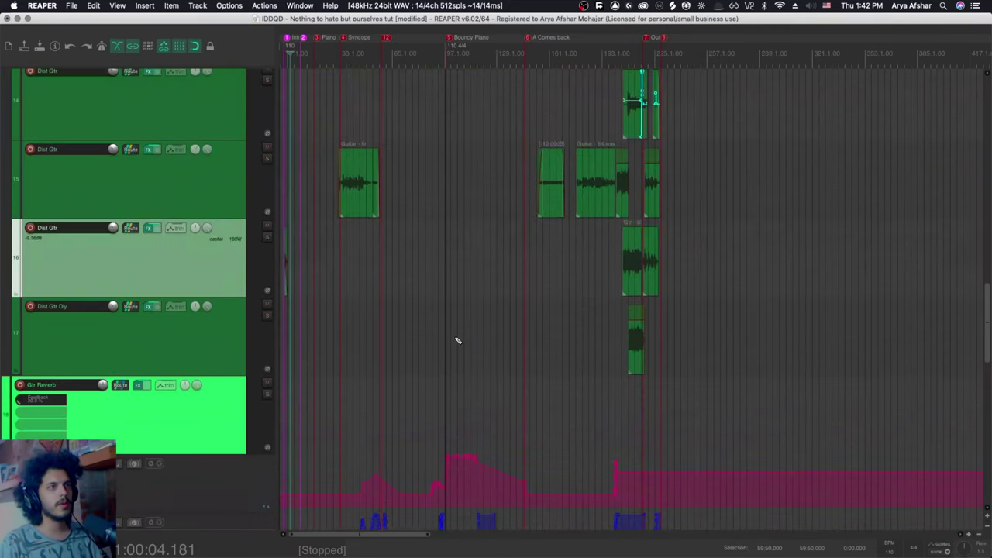
scroll(457, 340, "down", 8)
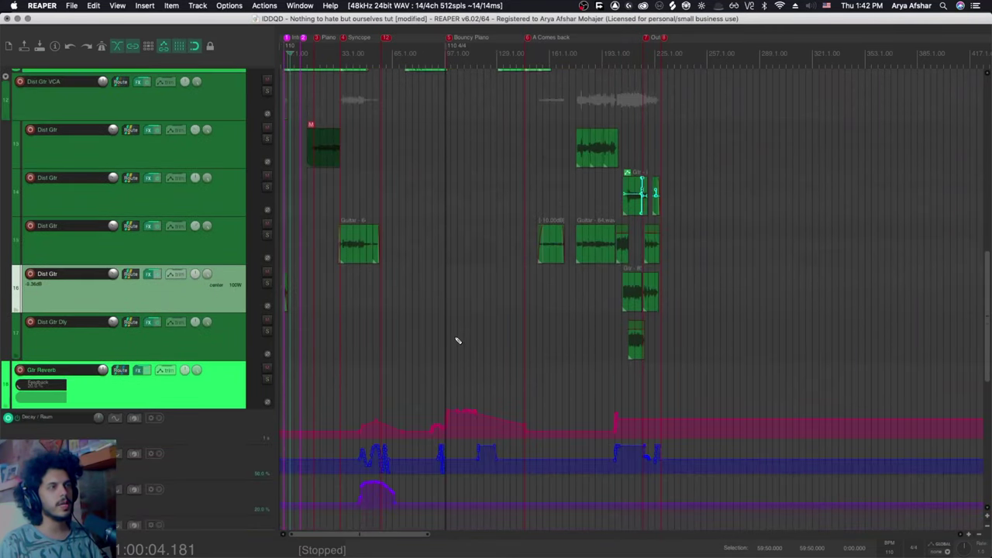
key("super+Tab")
key("Tab")
key("Tab")
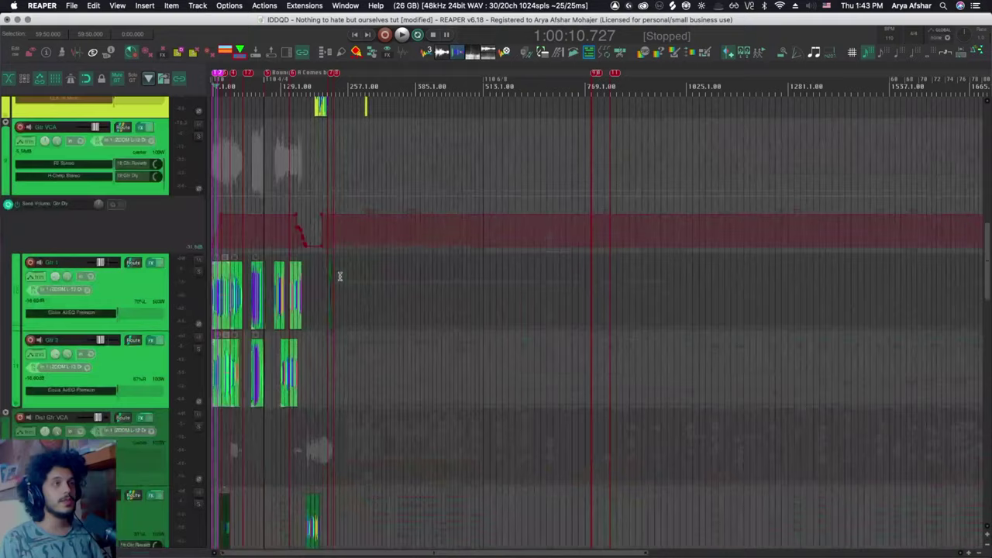
- Zoom vertically in and out with Cmd+mousewheel
scroll(339, 276, "up", 5)
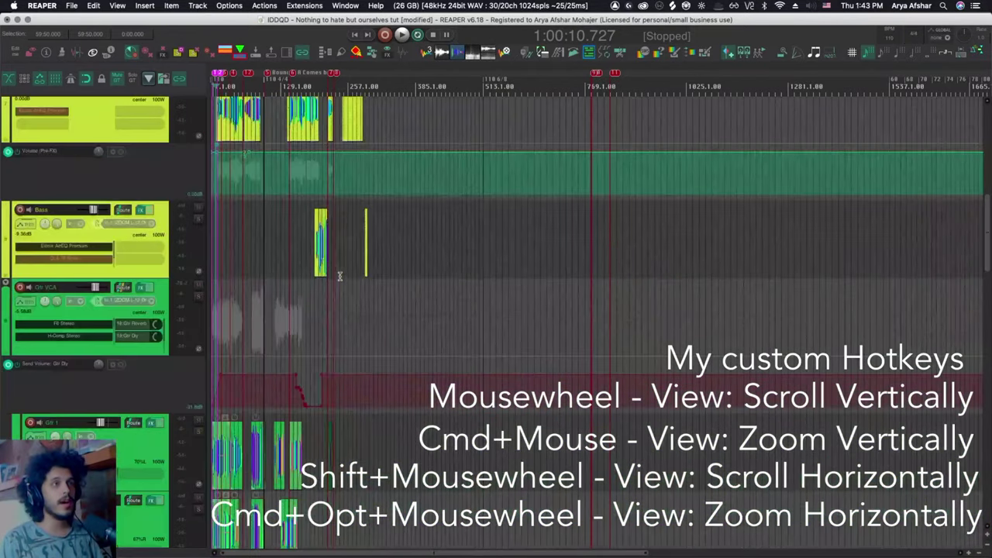
scroll(340, 276, "up", 15)
scroll(340, 276, "down", 3)
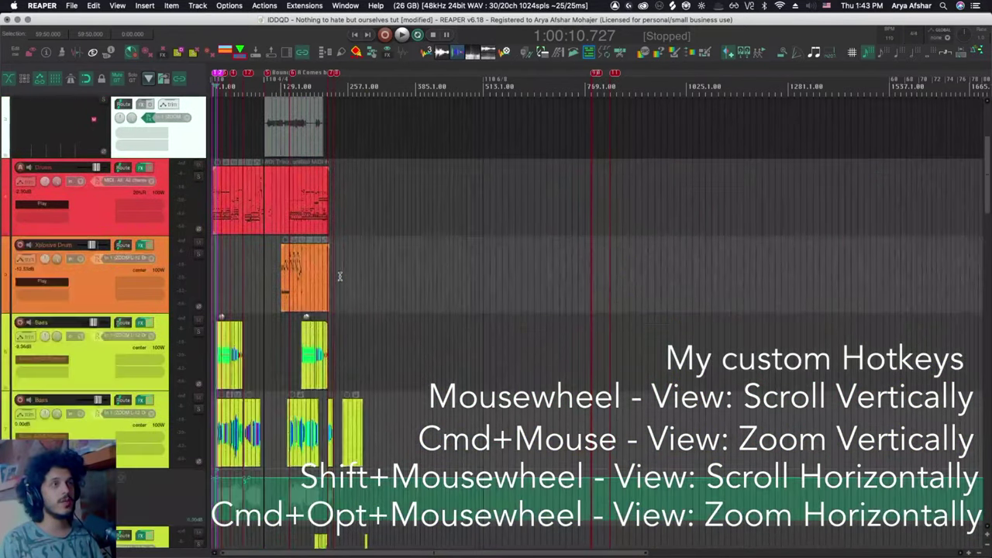
scroll(340, 276, "down", 20)
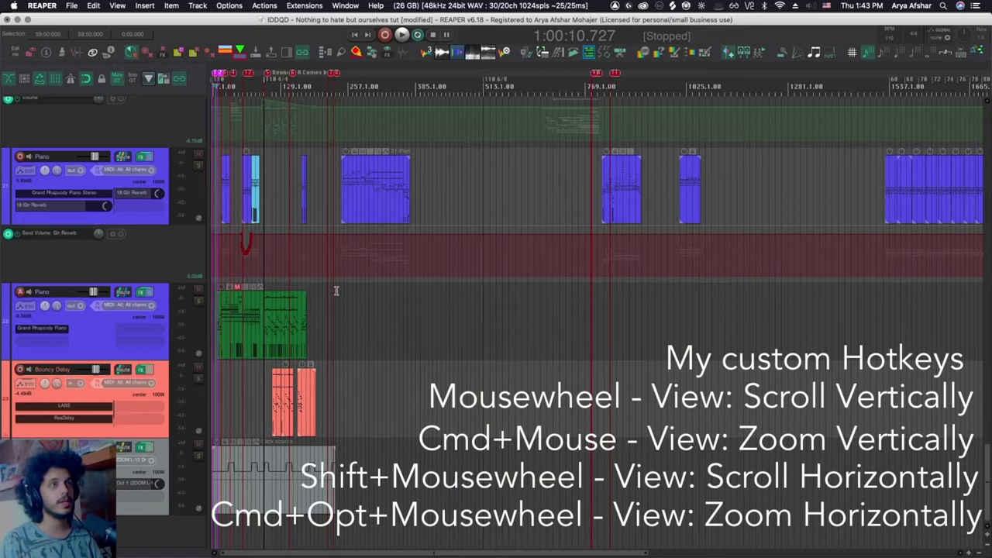
- Zoom horizontally with Cmd+Option+mousewheel and list the 'zoom horizontally' actions
scroll(337, 290, "right", 10)
scroll(337, 291, "left", 10)
scroll(336, 291, "down", 3, "super")
scroll(335, 267, "up", 6, "super")
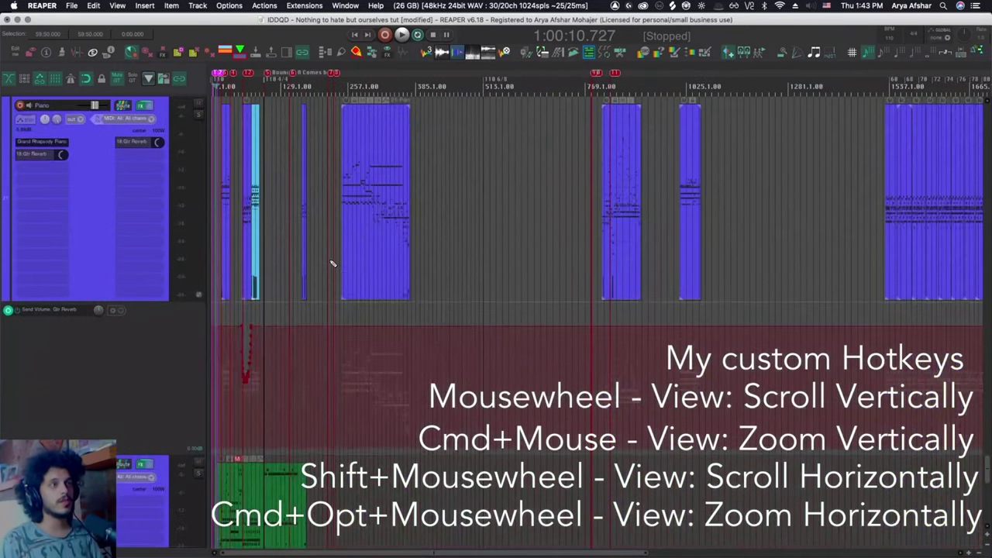
scroll(331, 263, "down", 5, "super")
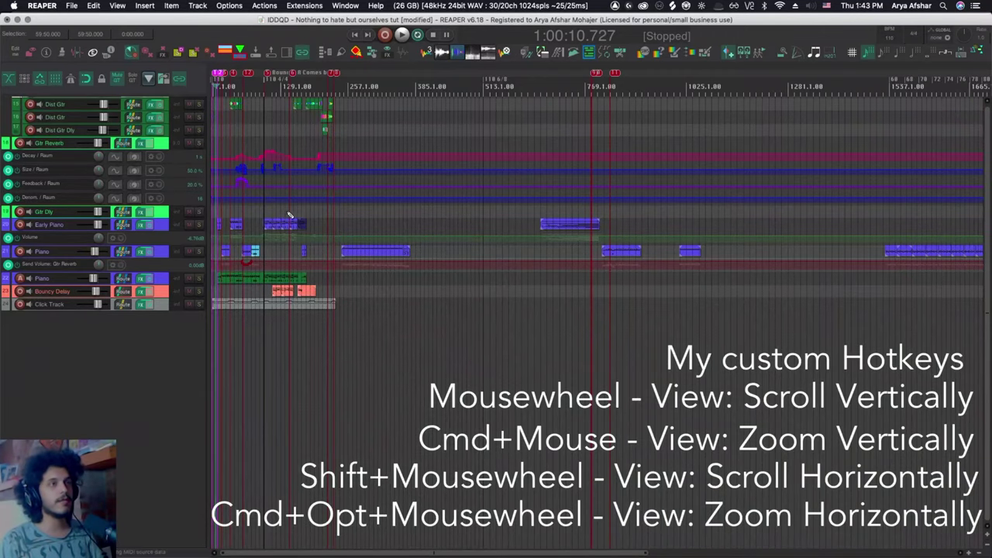
scroll(287, 211, "up", 3, "alt+super")
scroll(272, 211, "down", 5, "alt+super")
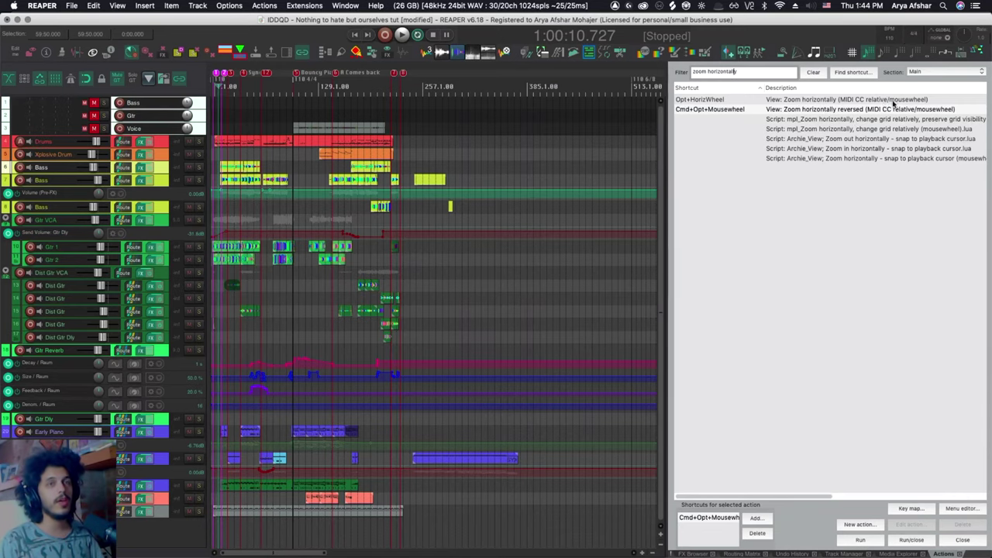
- Zoom horizontally in and out with Cmd+Option+mousewheel, then switch to the other REAPER window
scroll(302, 286, "up", 10)
scroll(299, 283, "left", 1)
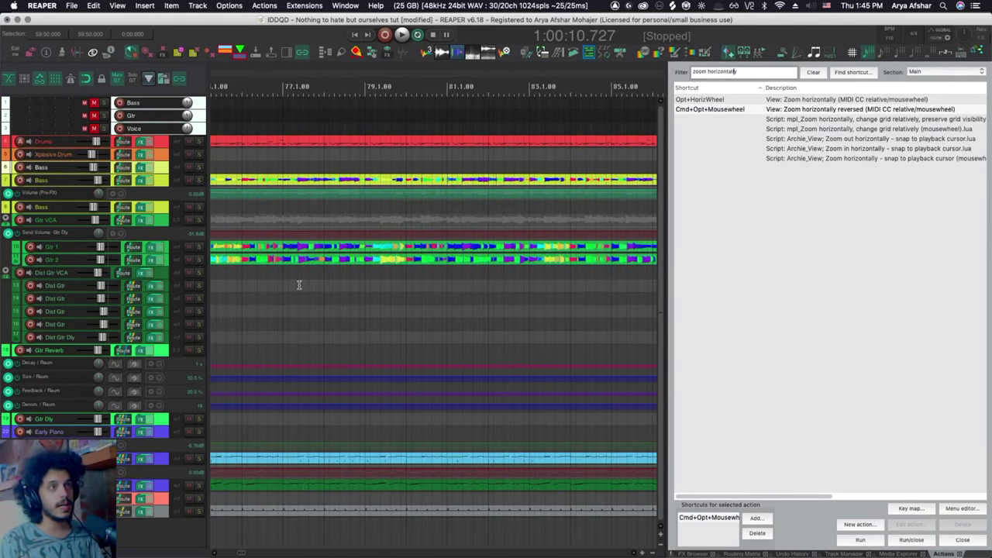
scroll(292, 260, "up", 10)
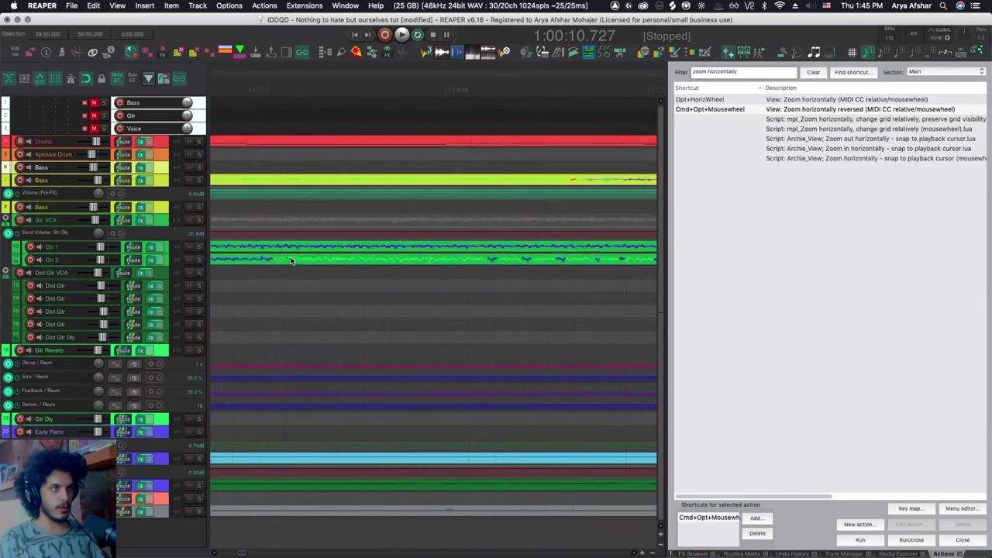
scroll(291, 260, "down", 15)
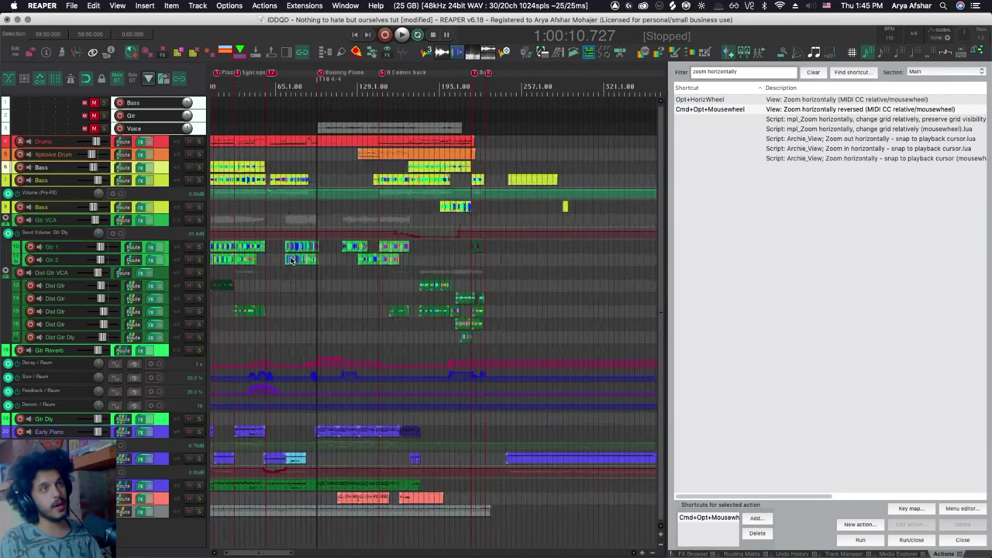
scroll(291, 260, "left", 2)
key("super+Tab")
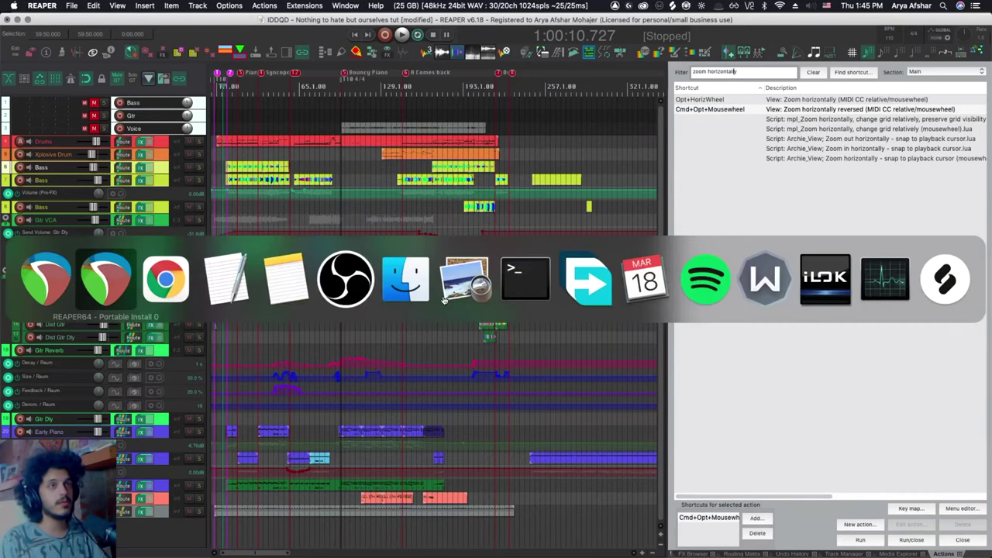
scroll(410, 277, "right", 10)
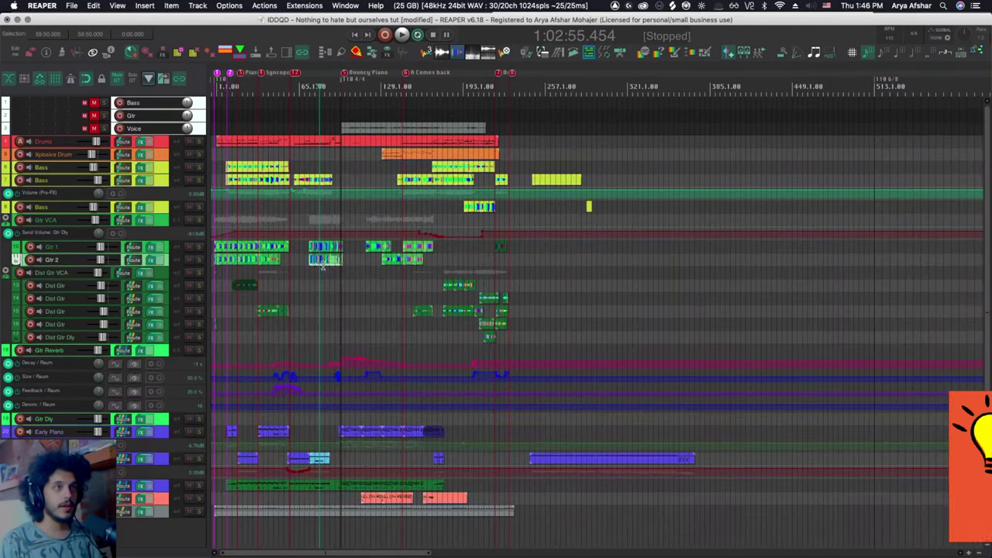
- Toggle zoom to the Gtr 2 item and look up the action bound to Shift+Ctrl+Z
key("z")
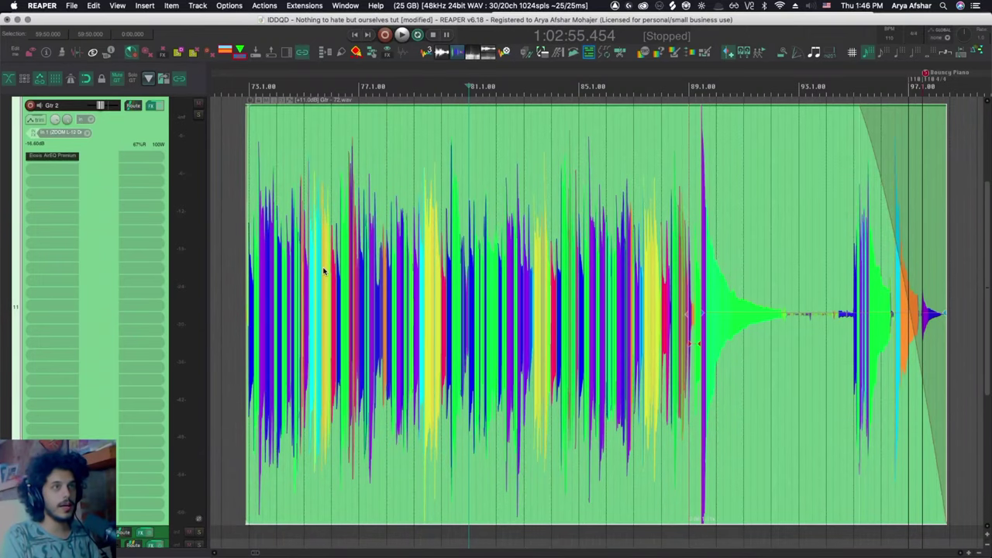
key("z")
key("z")
key("z")
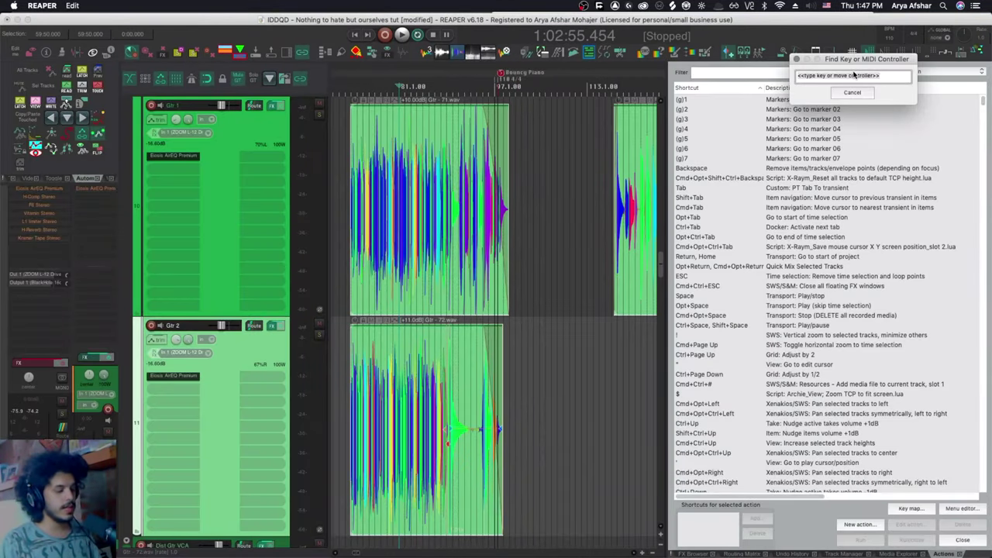
key("ctrl+shift+z")
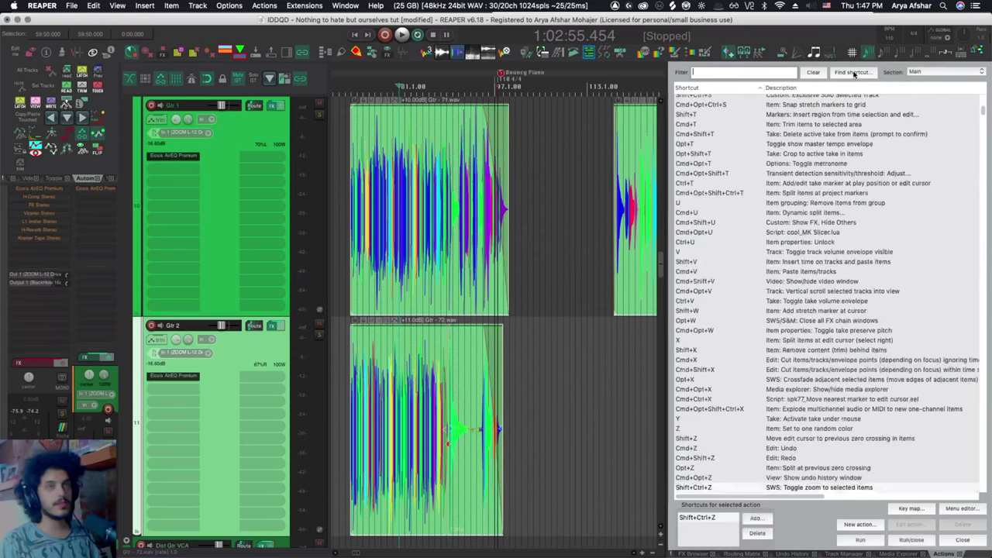
scroll(821, 205, "down", 2)
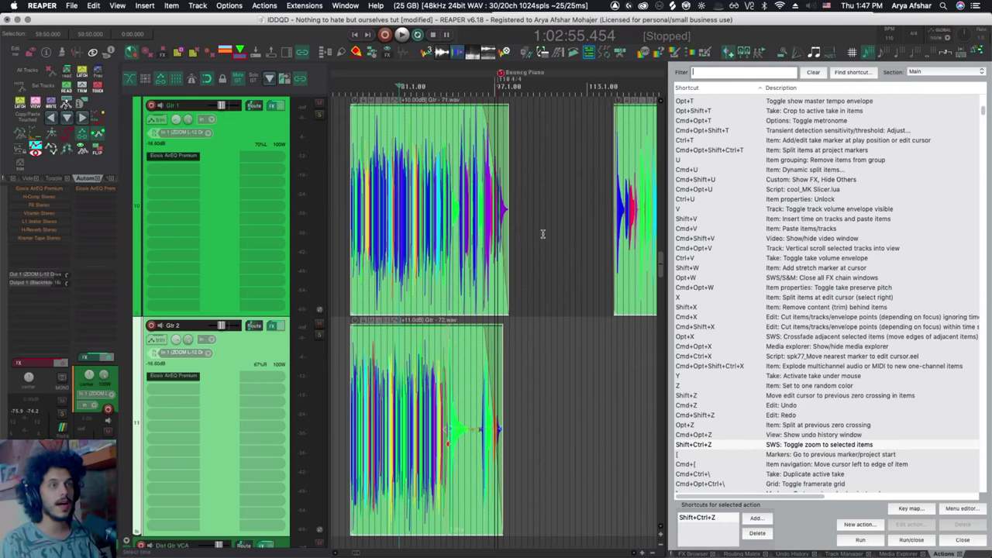
- Try adding a mousewheel shortcut to the action, then decline overriding the existing mapping
left_click(756, 518)
scroll(749, 468, "down", 1)
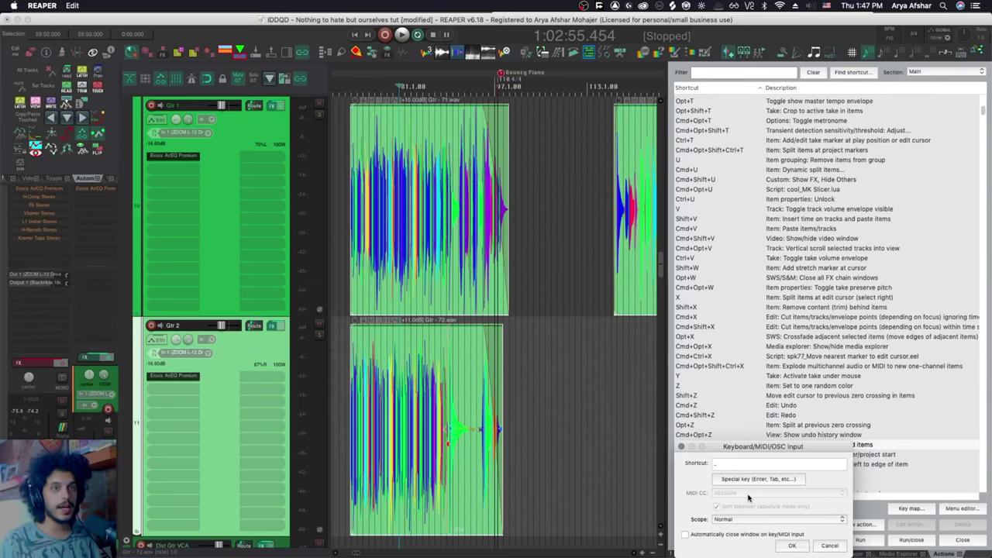
left_click(792, 546)
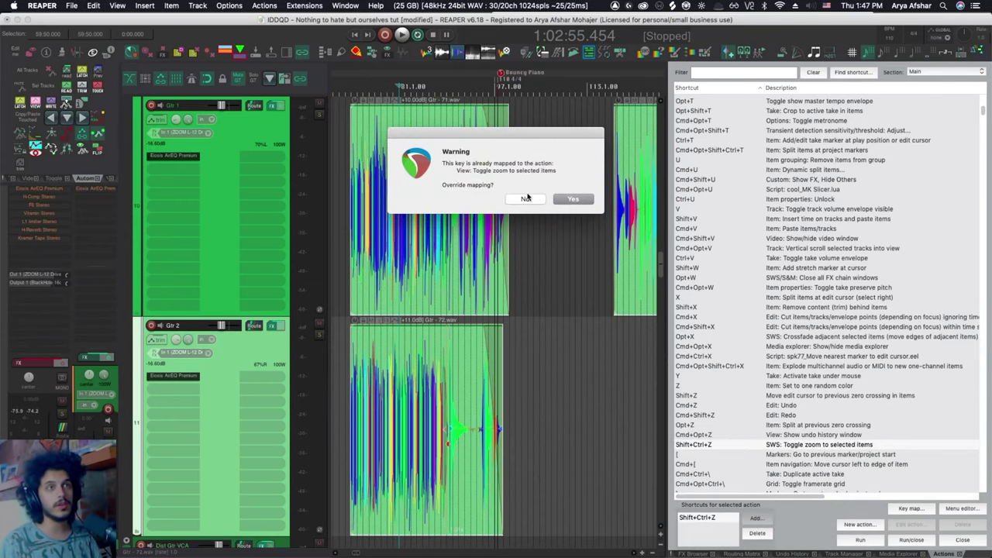
left_click(526, 199)
key("shift+ctrl+z")
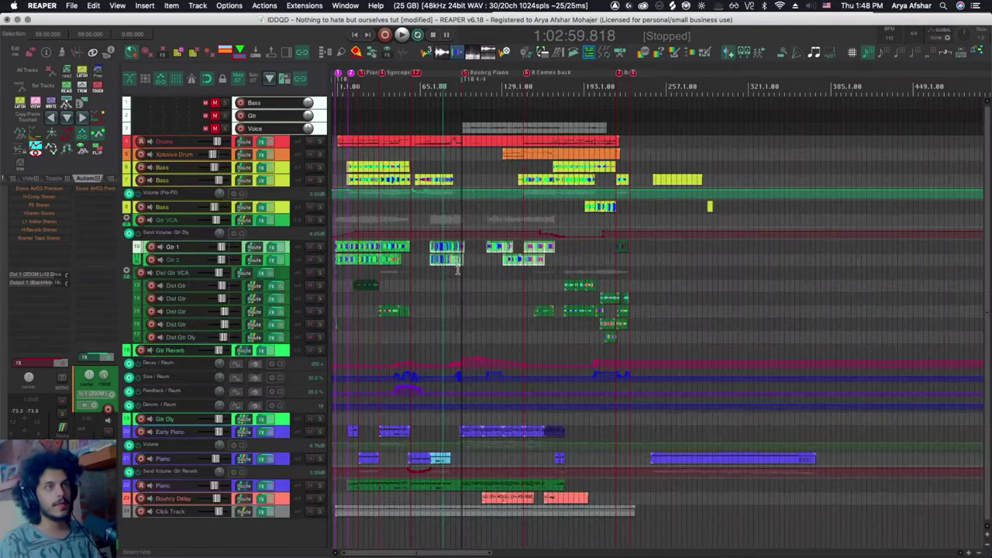
left_click_drag(423, 242, 686, 322)
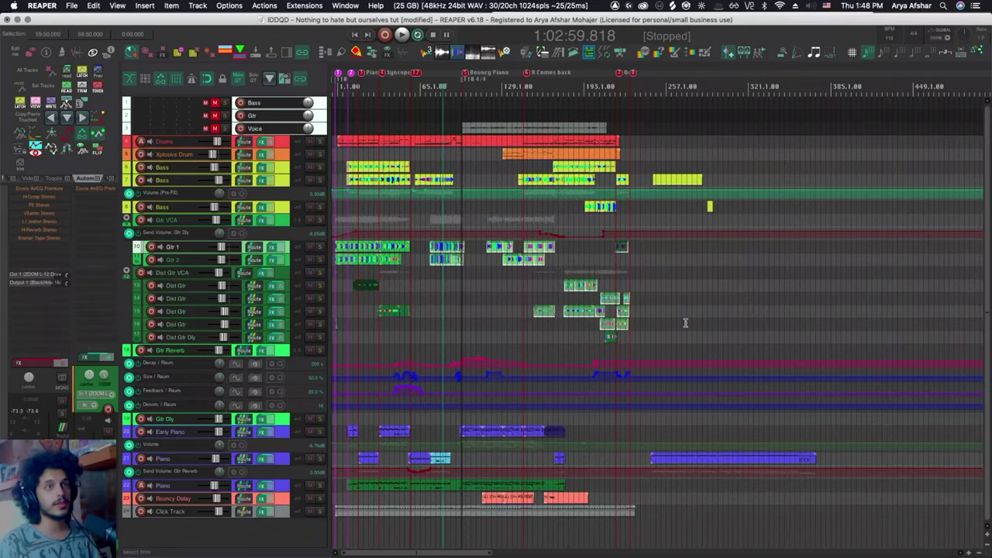
key("shift+ctrl+z")
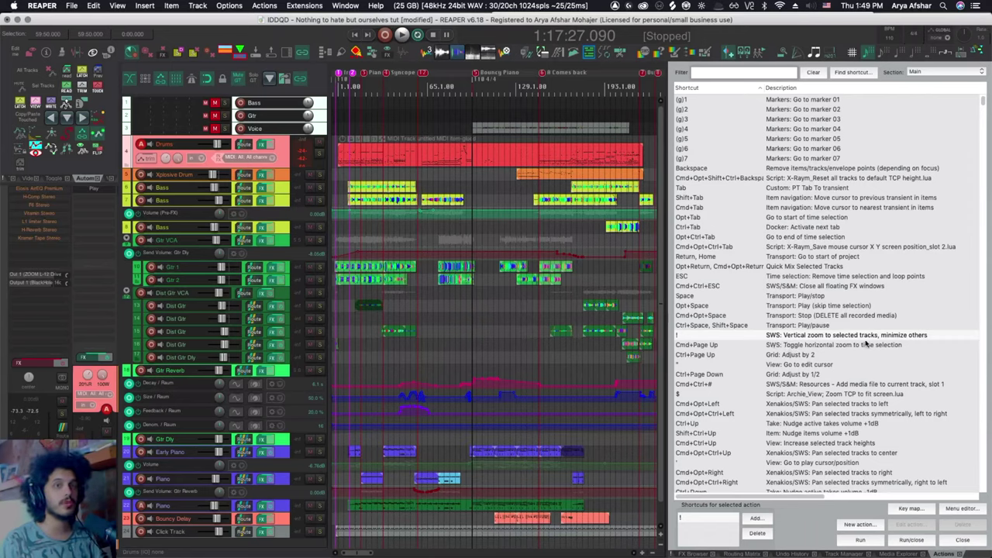
type("?")
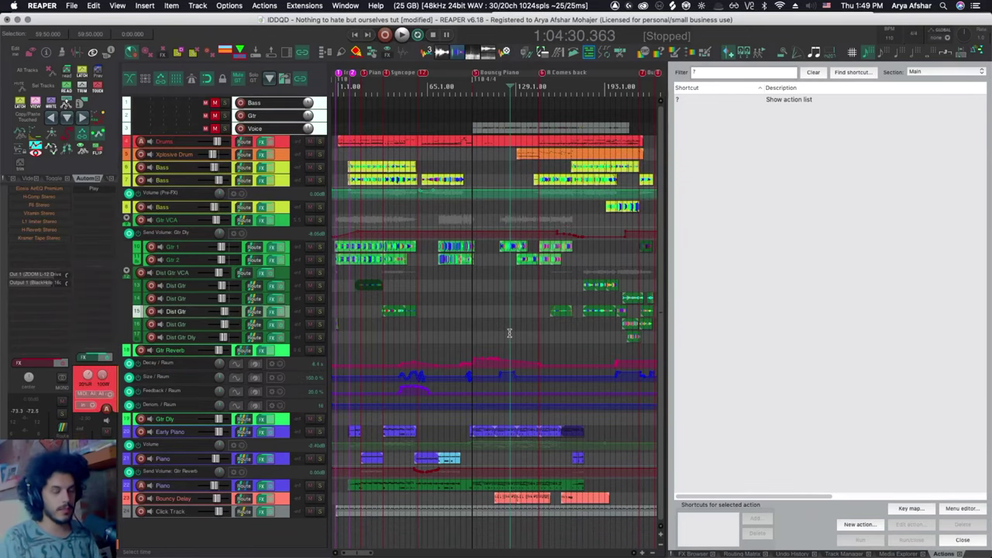
key("Escape")
key("grave")
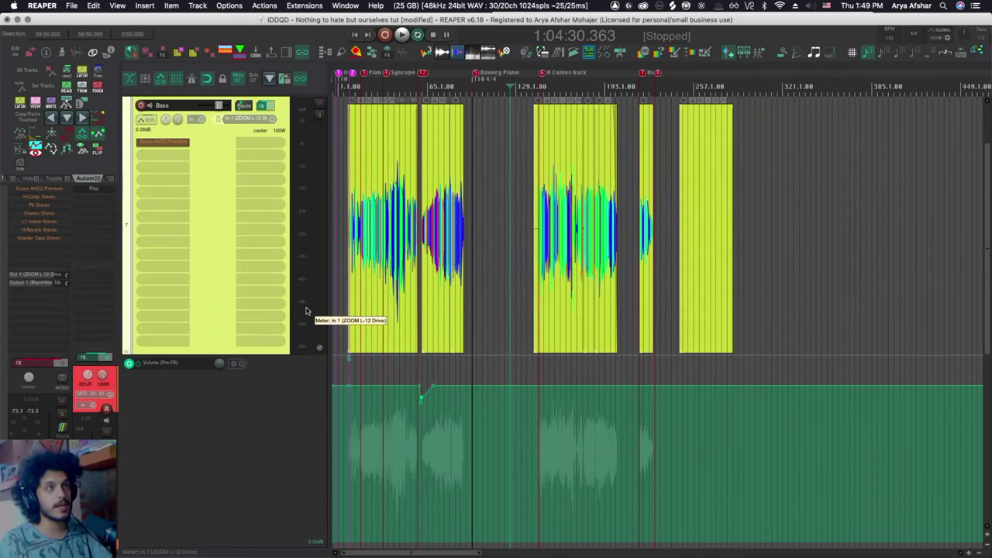
key("grave")
left_click(286, 246)
left_click(288, 338, "shift")
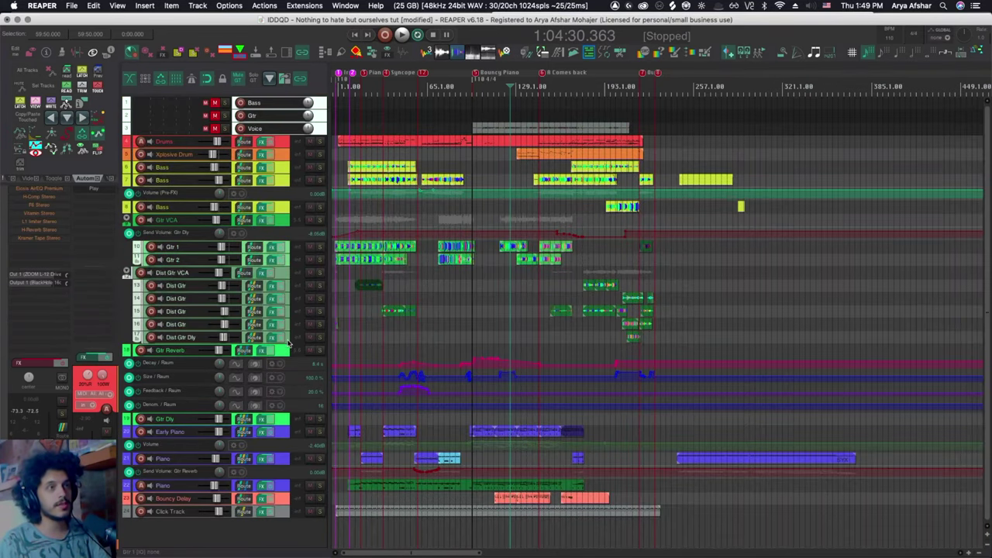
key("grave")
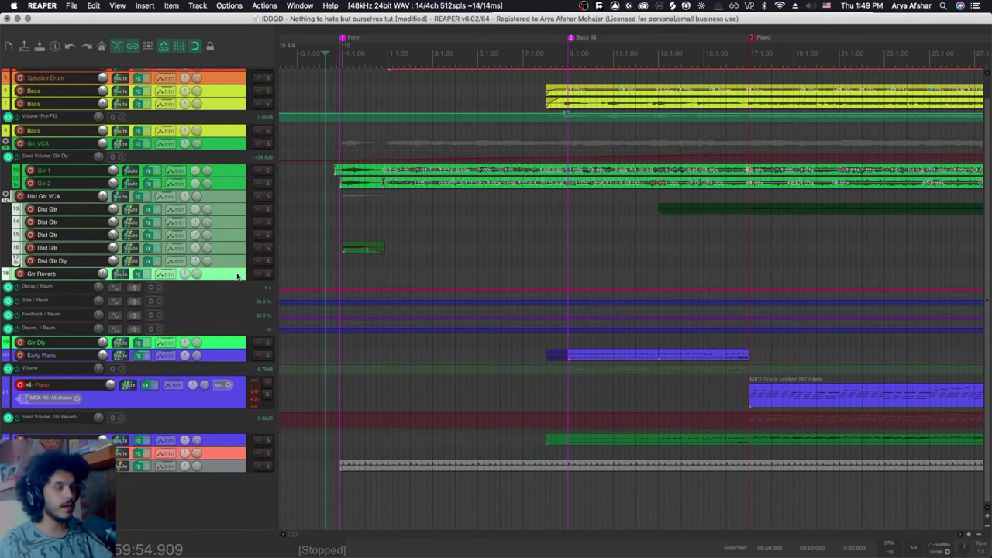
key("grave")
left_click_drag(985, 343, 989, 143)
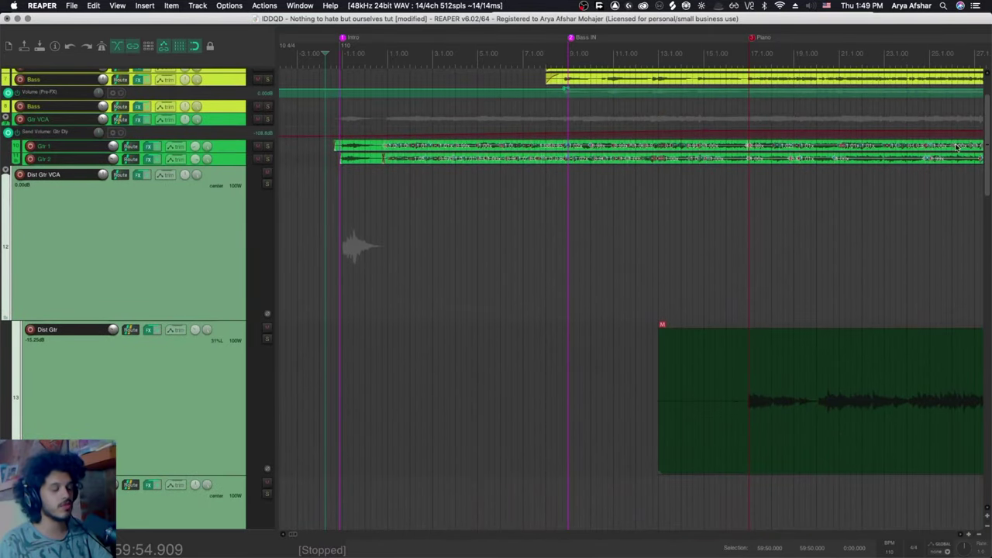
key("super+Tab")
key("super+Tab")
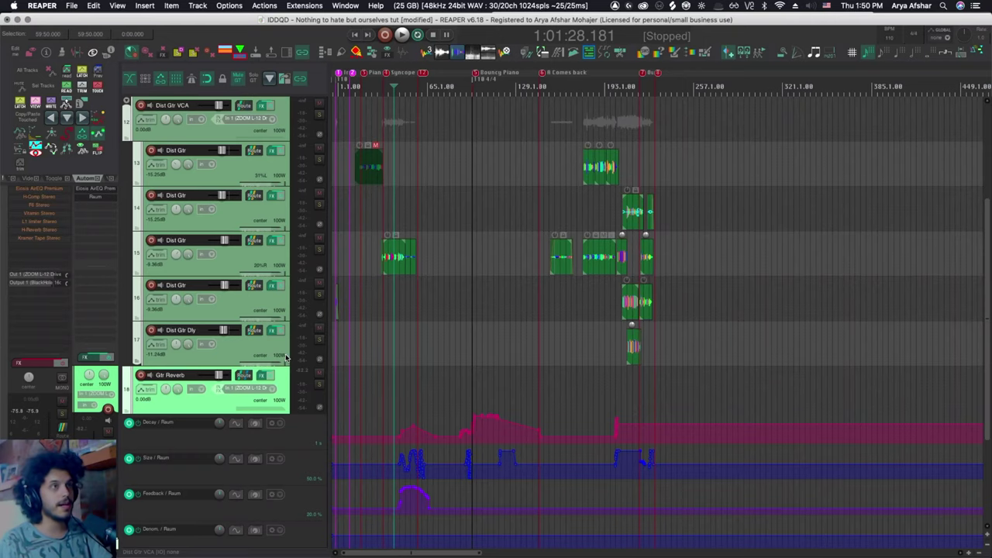
key("grave")
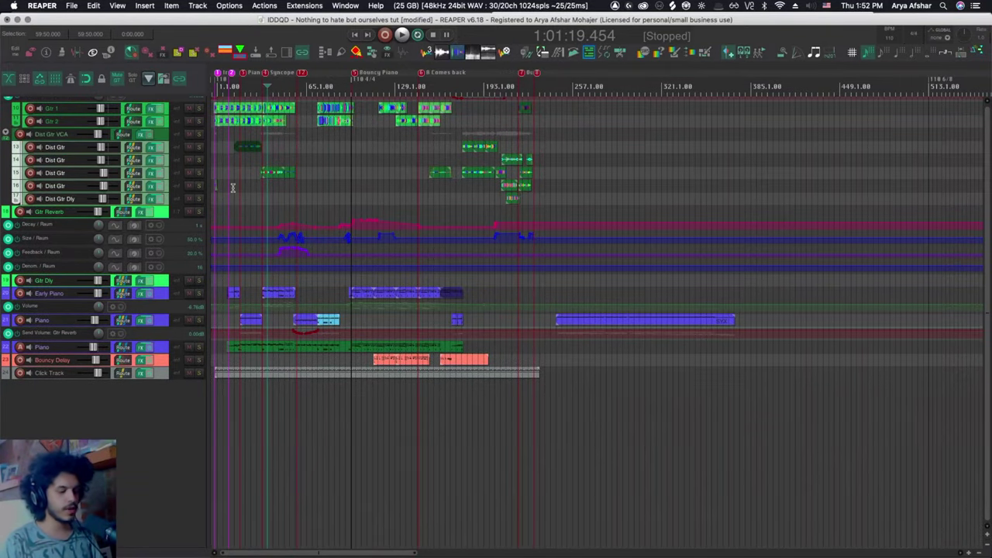
- Enlarge the selected Dist Gtr tracks with Cmd+Ctrl+Up, then shrink them back to minimum height
key("super+ctrl+Up")
key("super+ctrl+Up")
key("super+ctrl+Up")
key("super+ctrl+Up")
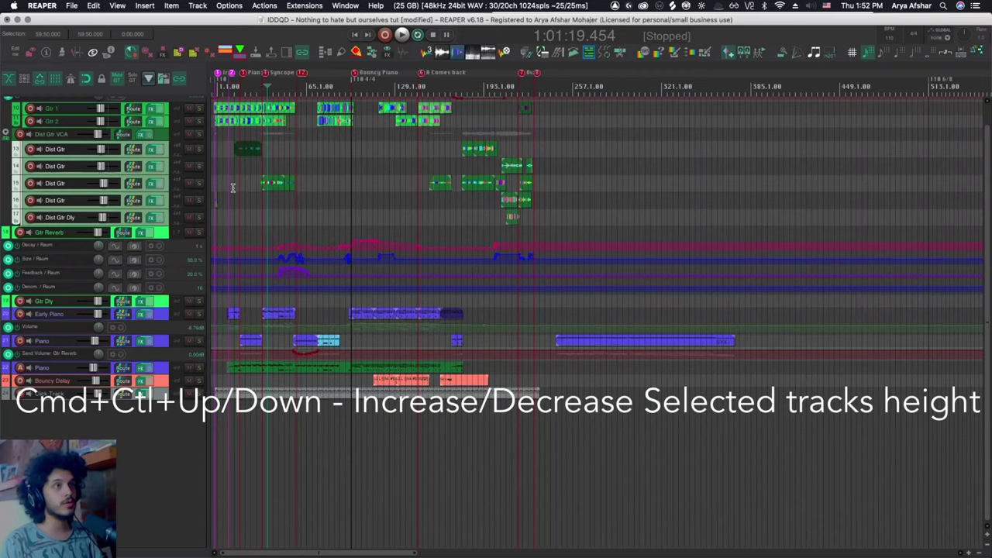
key("super+ctrl+Up")
key("super+ctrl+Up")
key("super+ctrl+Up")
key("super+ctrl+Up")
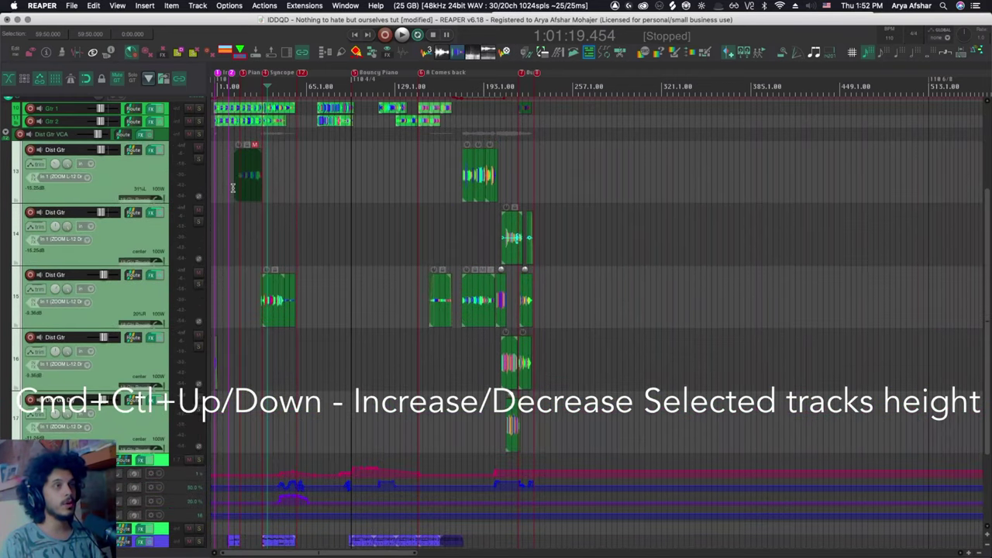
key("super+ctrl+Down")
key("super+ctrl+Down")
key("super+ctrl+Down")
key("super+ctrl+Down")
key("super+ctrl+Down")
key("super+ctrl+Down")
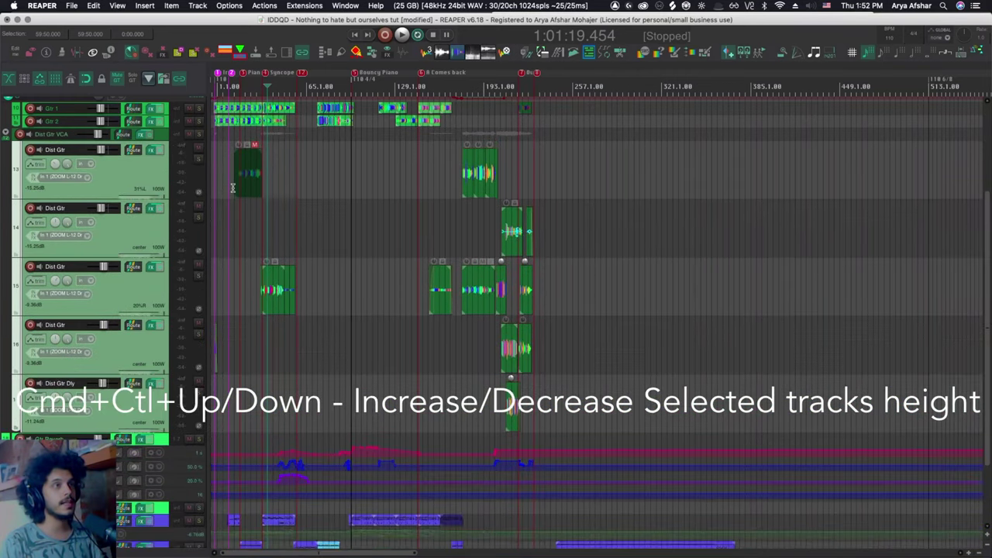
key("super+ctrl+Up")
key("super+ctrl+Up")
key("super+ctrl+Up")
key("super+ctrl+Up")
key("super+ctrl+Up")
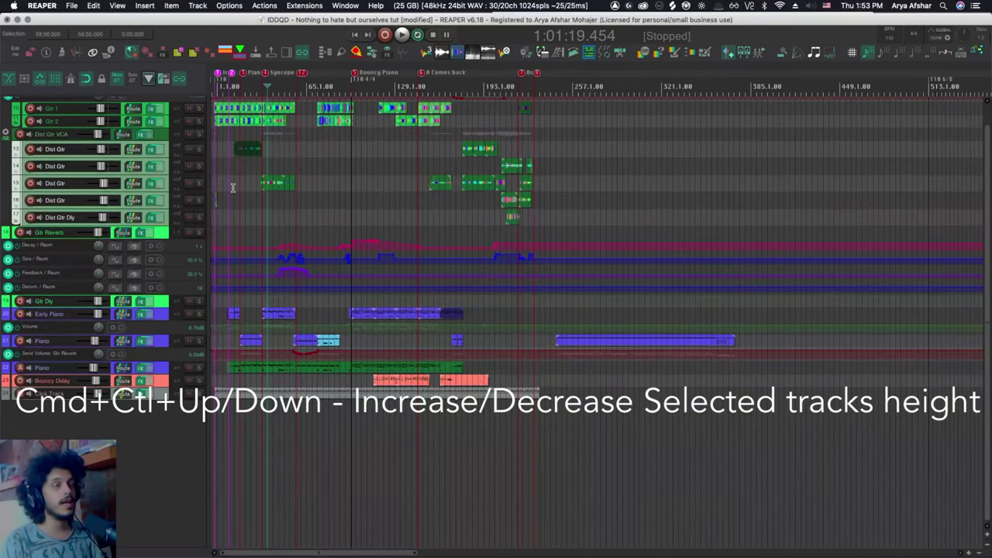
key("super+ctrl+Down")
key("super+ctrl+Down")
key("super+ctrl+Down")
key("super+ctrl+Down")
key("super+ctrl+Down")
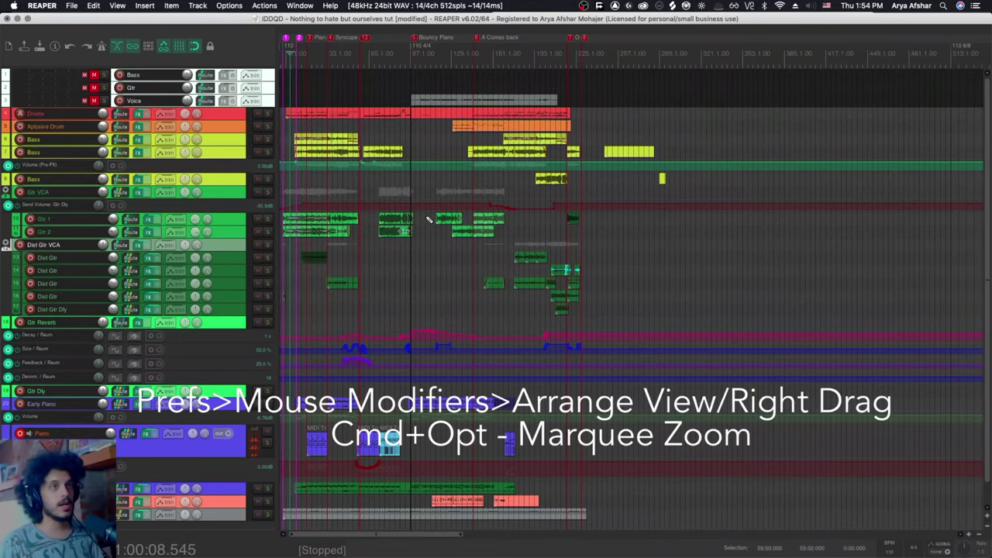
- Marquee-zoom into the Gtr tracks, then the Gtr 2 item, then a short stretch of its waveform
left_click_drag(428, 219, 531, 274)
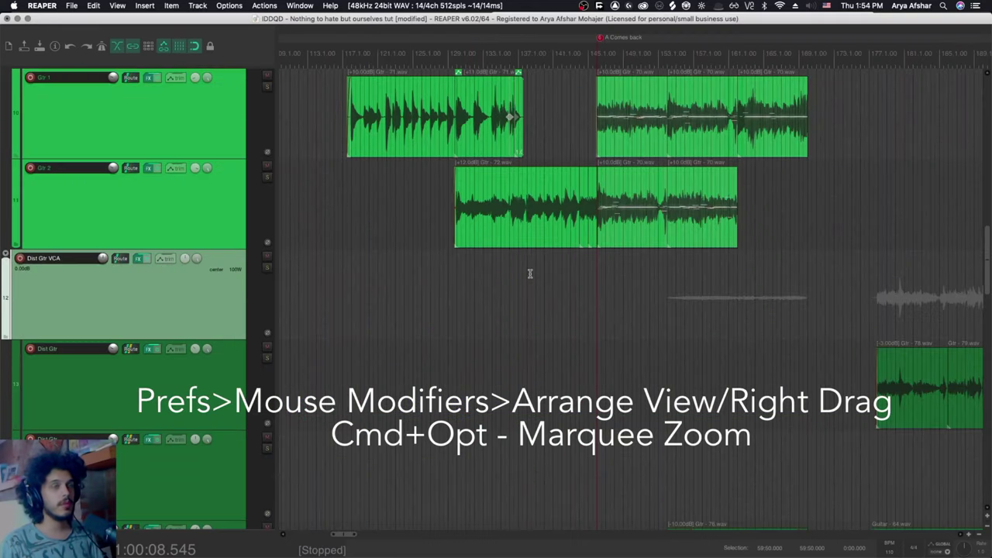
left_click_drag(436, 177, 791, 233)
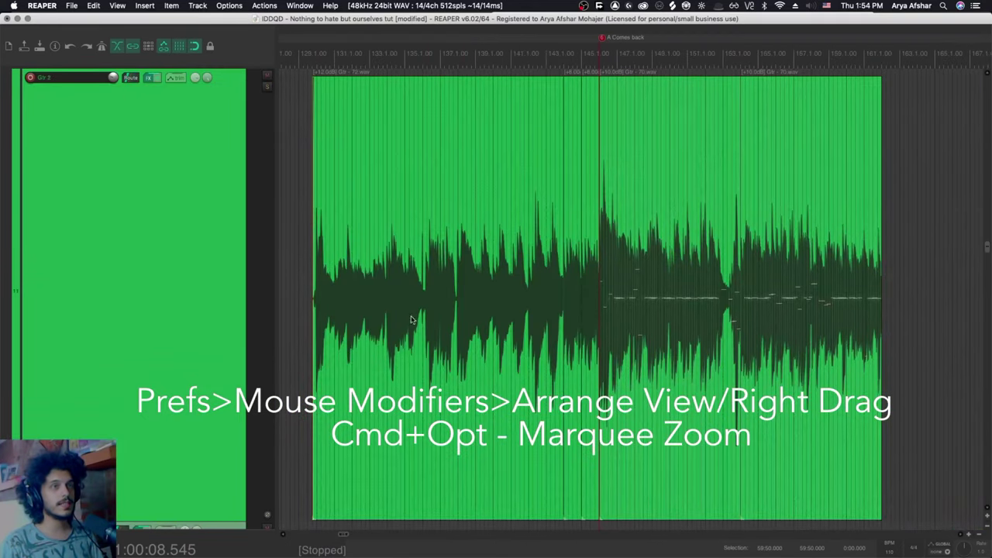
left_click_drag(407, 194, 438, 235)
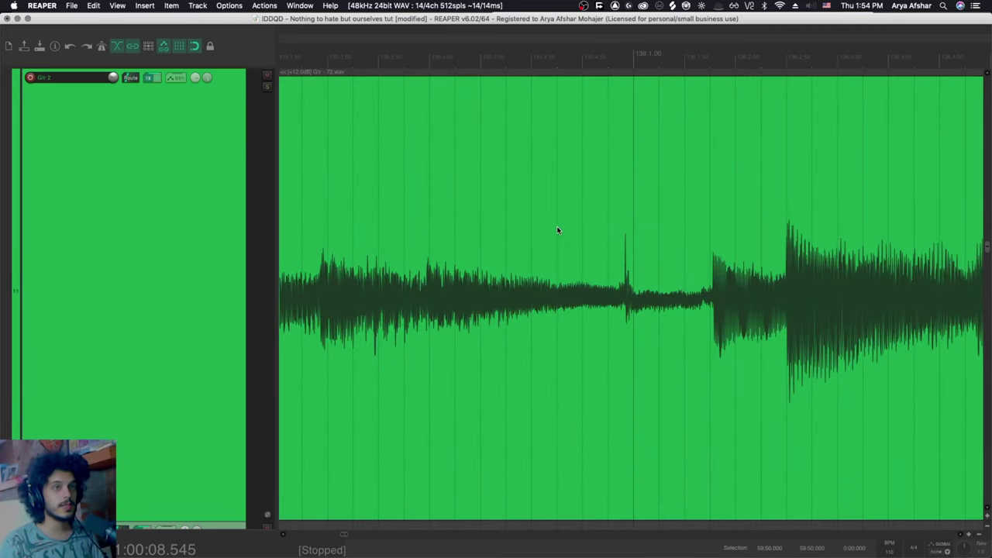
scroll(613, 207, "up", 3)
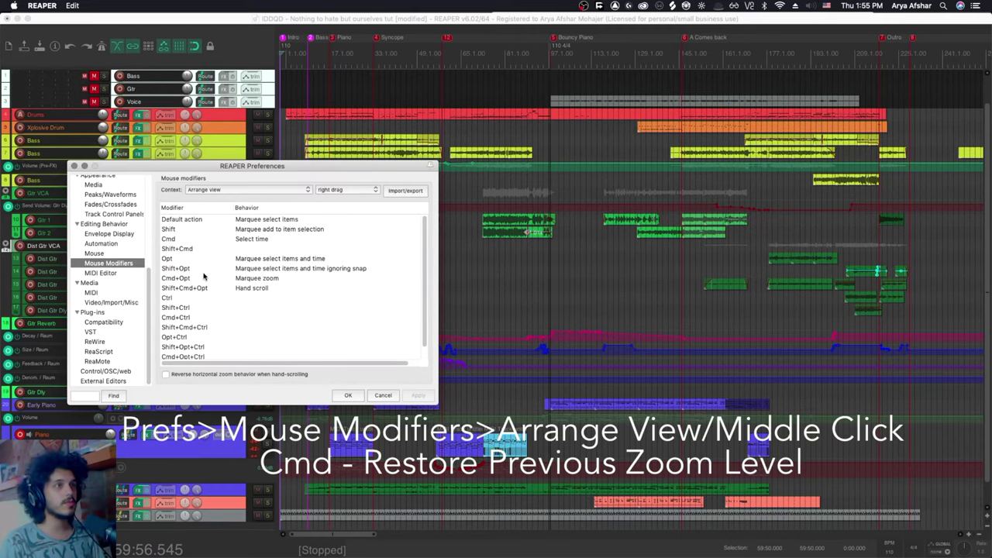
- Show the arrange view's middle-click mouse modifier behaviours, then close Preferences
left_click(311, 193)
left_click(343, 196)
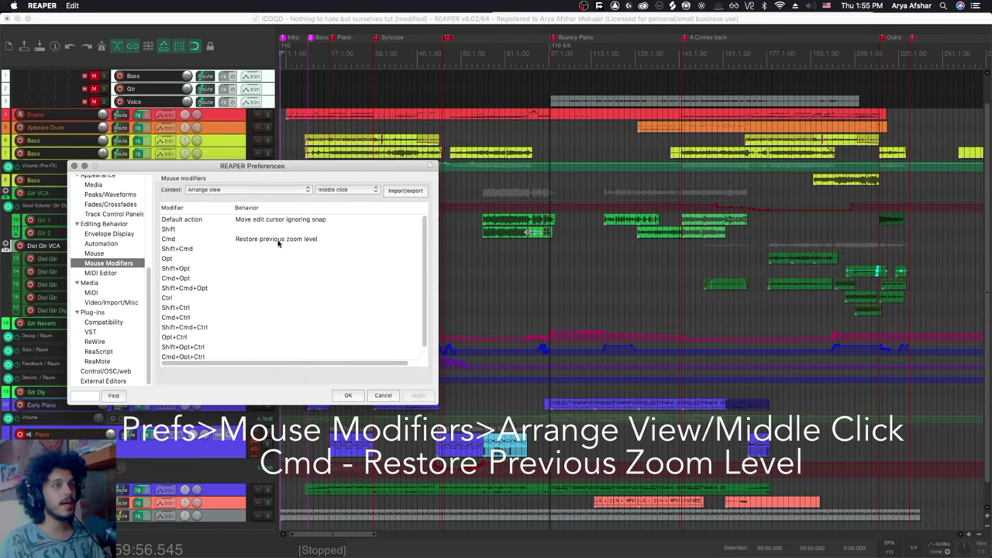
left_click(73, 166)
- Toggle between the Gtr close-up and the whole-project view with Cmd+middle-click
middle_click(574, 243, "super")
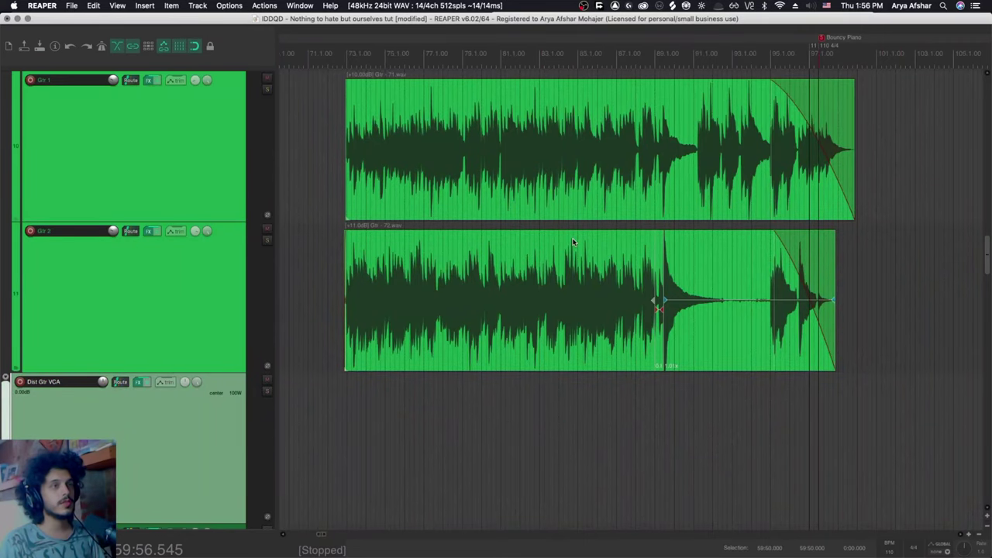
middle_click(573, 242, "super")
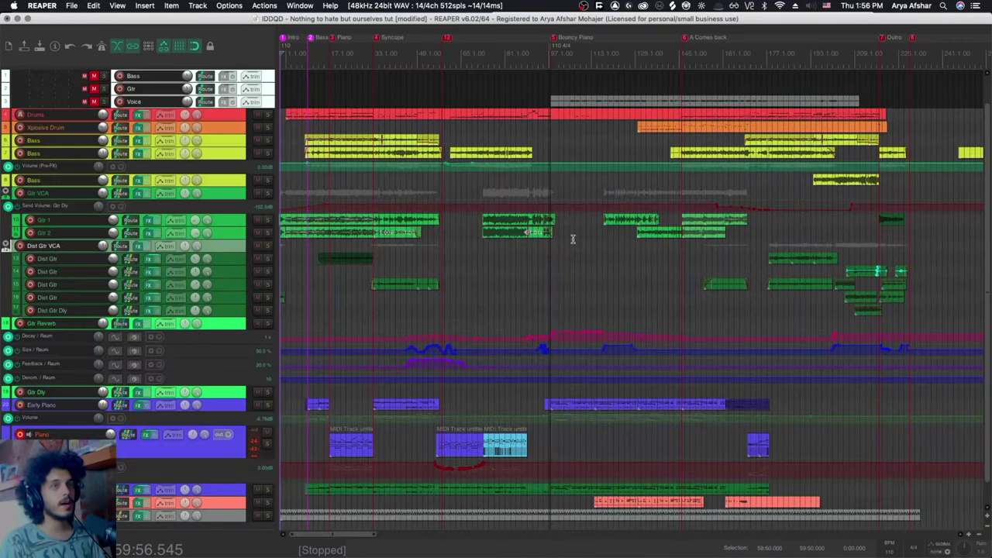
middle_click(572, 239, "super")
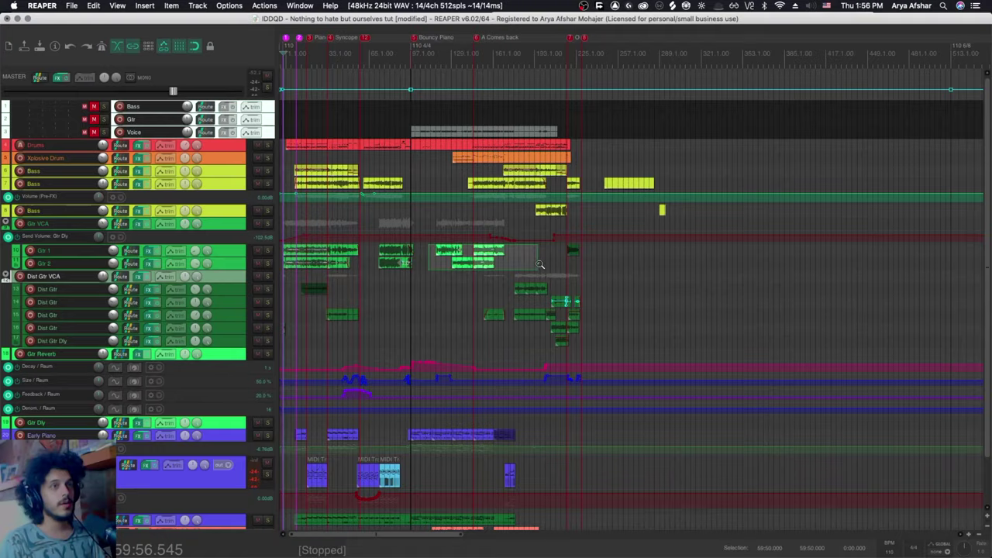
middle_click(512, 253, "super")
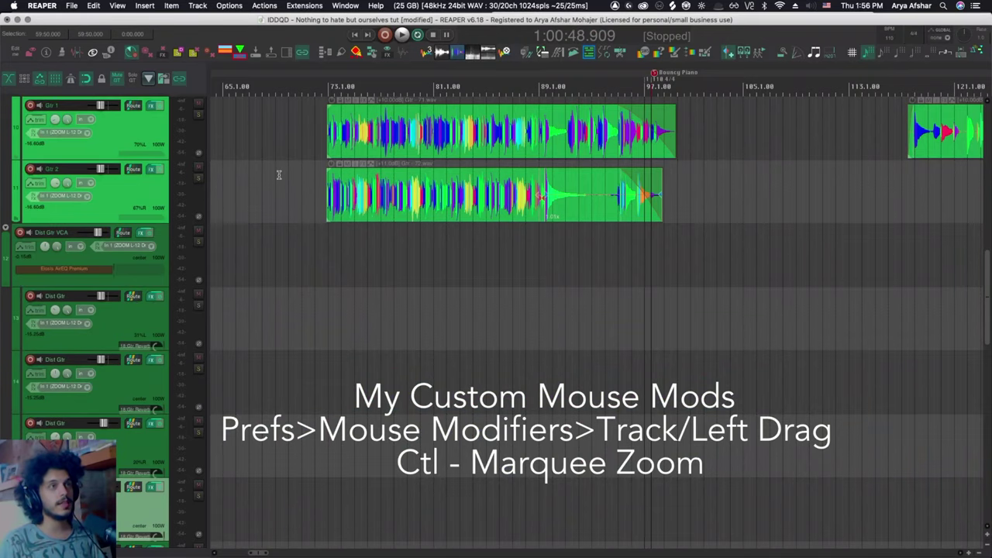
left_click_drag(279, 175, 707, 349)
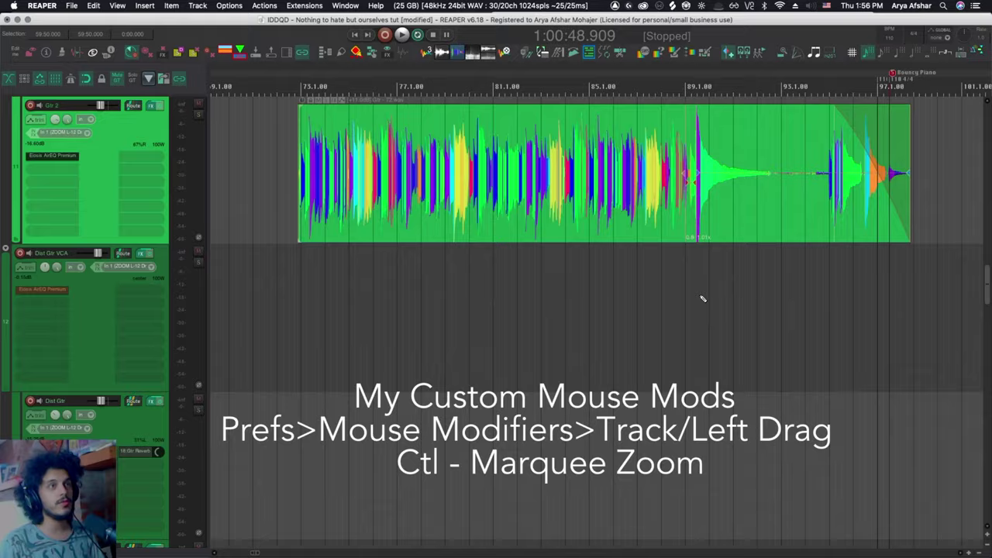
middle_click(703, 299)
middle_click(576, 271)
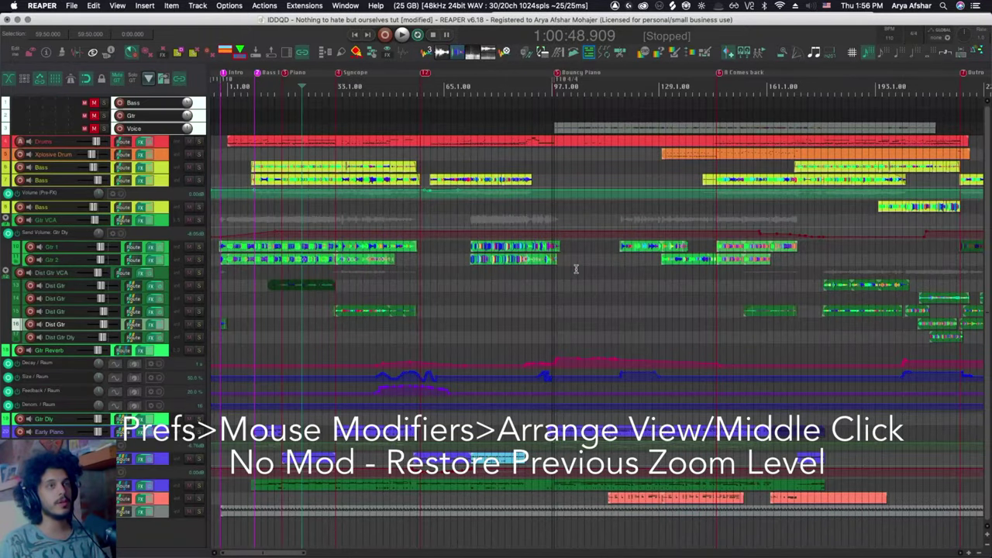
middle_click(576, 269)
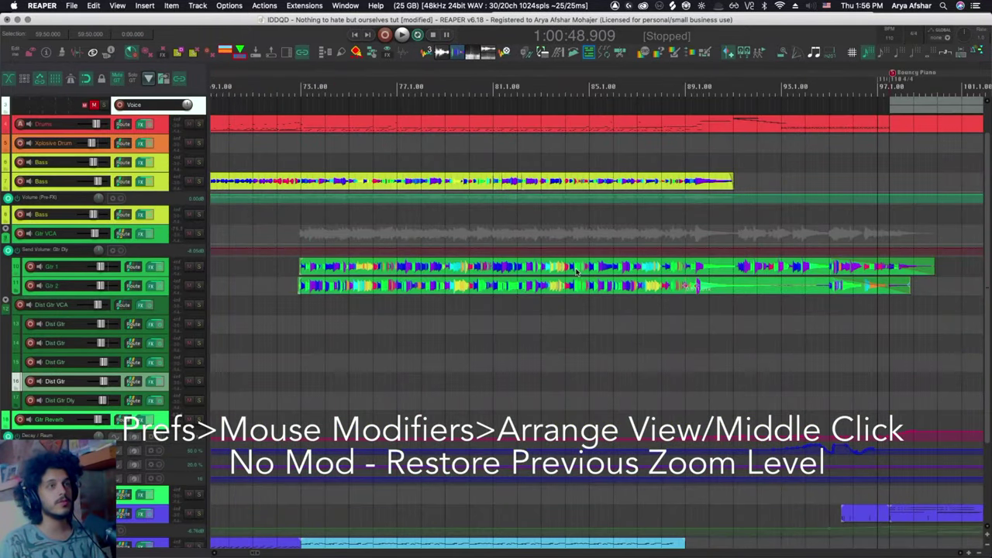
middle_click(576, 271)
left_click_drag(540, 180, 590, 209)
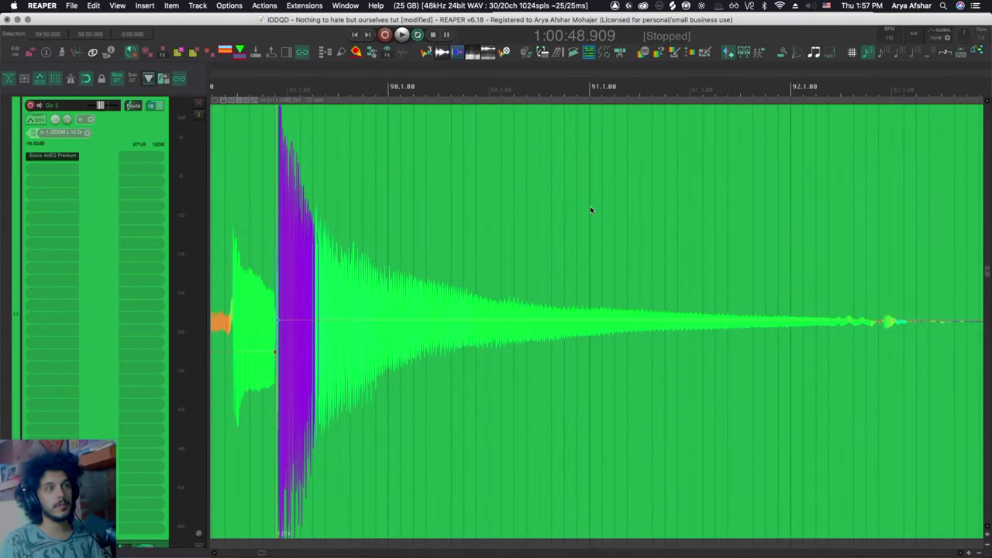
middle_click(591, 209)
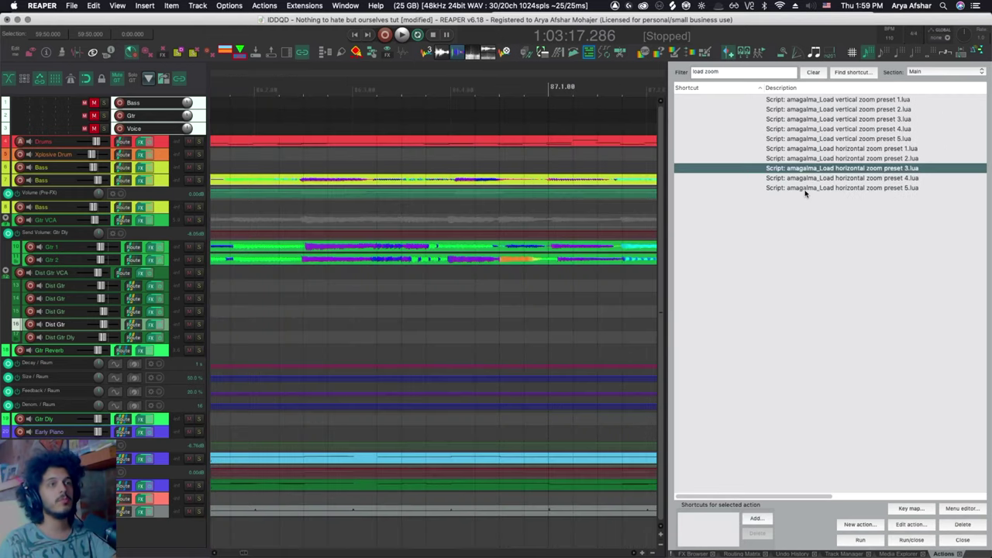
- Run 'Load horizontal zoom preset 5.lua' from the filtered Actions list
double_click(803, 188)
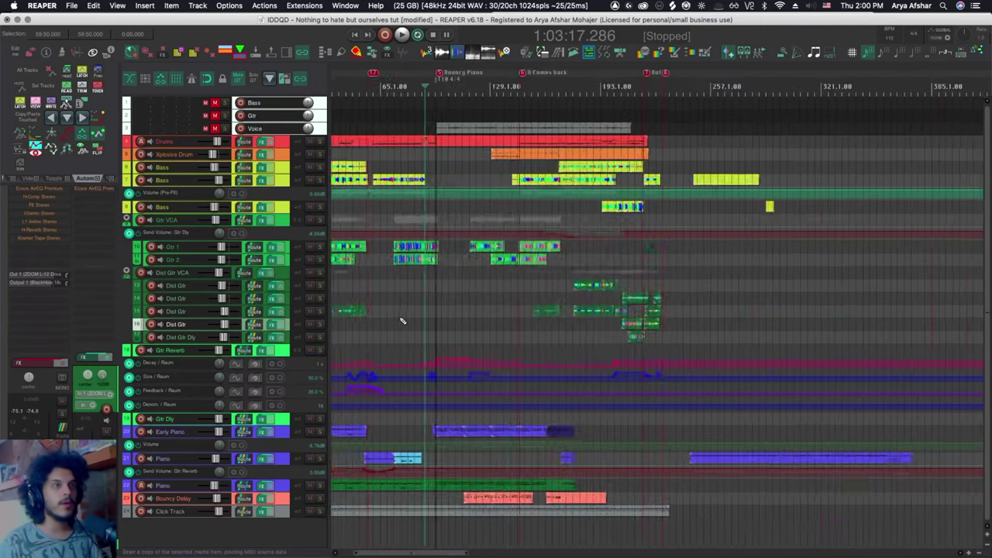
scroll(385, 316, "up", 10)
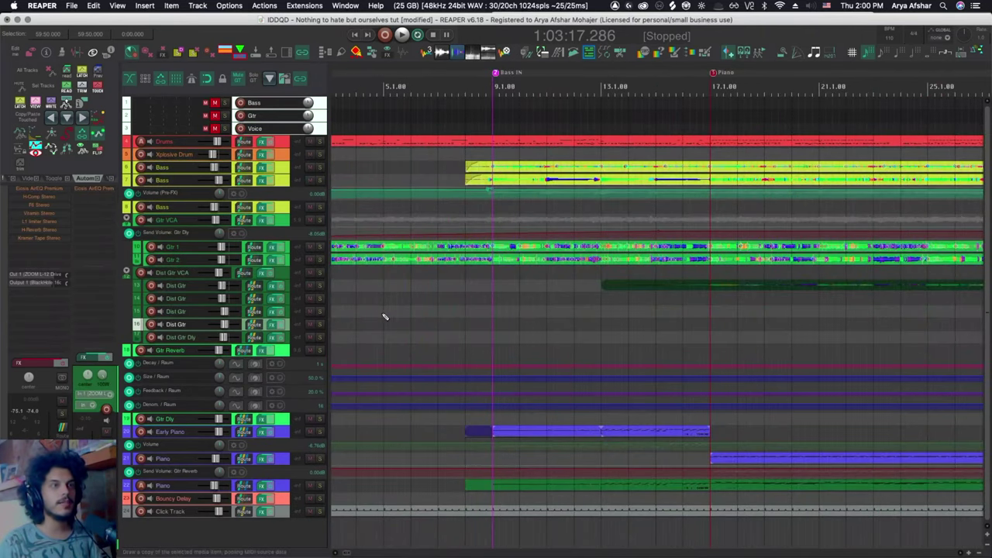
scroll(384, 314, "down", 6)
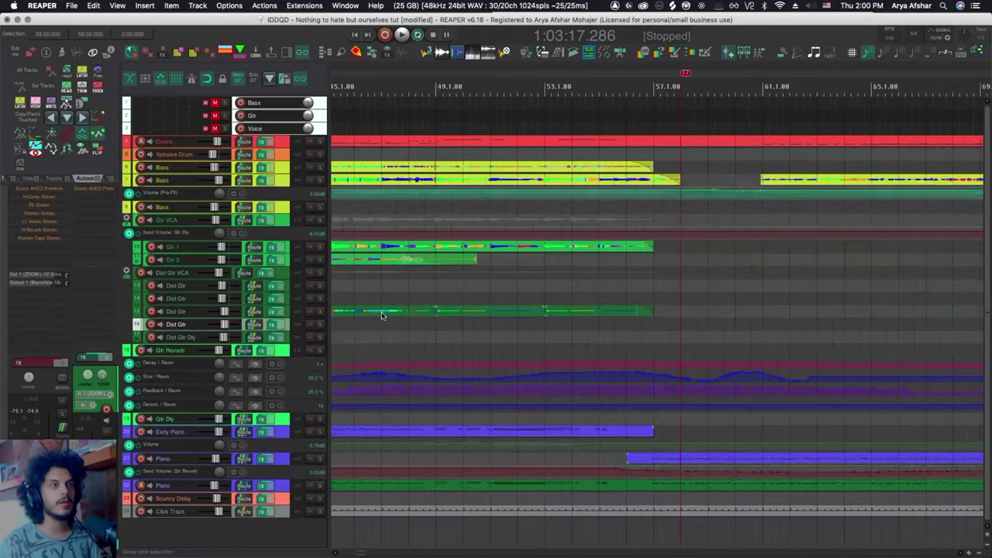
scroll(382, 313, "down", 5)
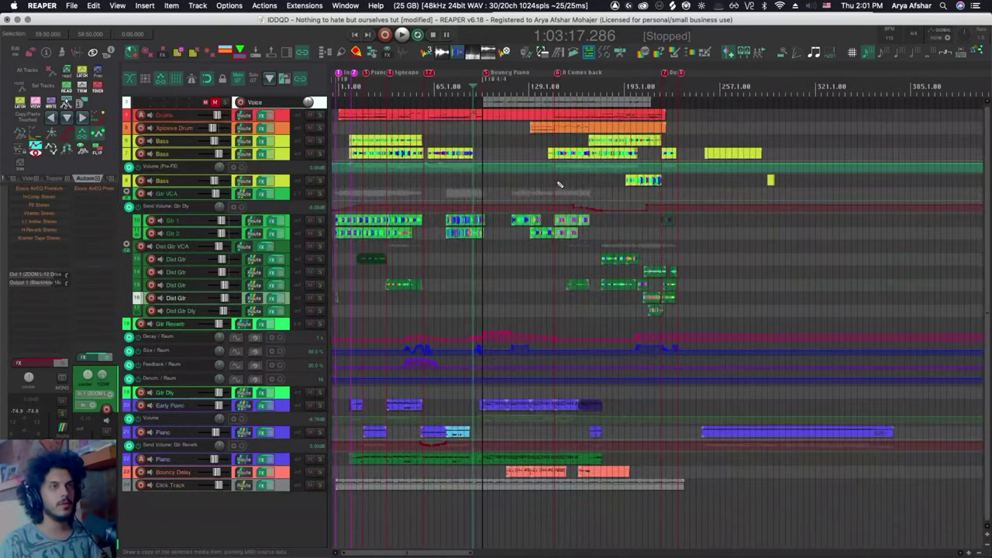
scroll(520, 182, "up", 5)
scroll(521, 181, "down", 5)
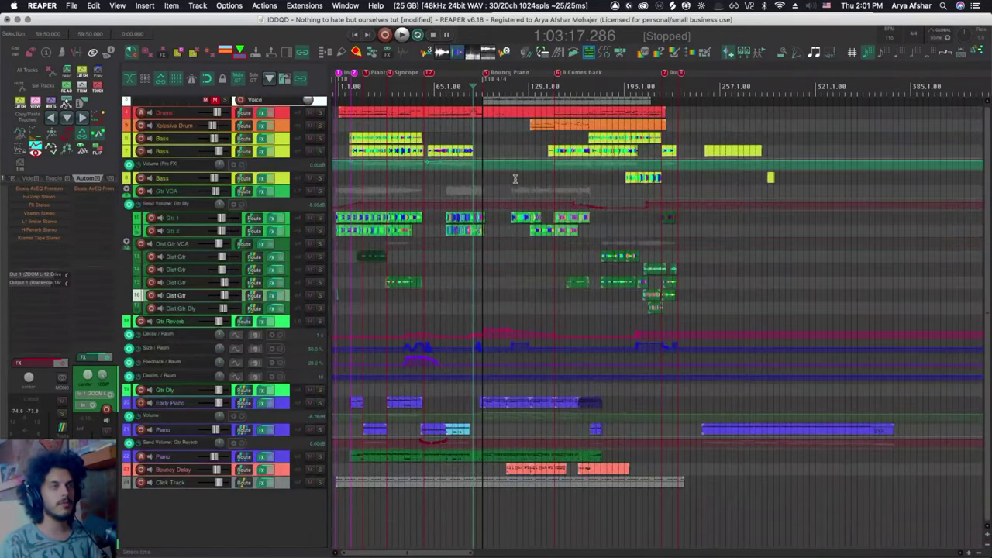
scroll(392, 198, "down", 3)
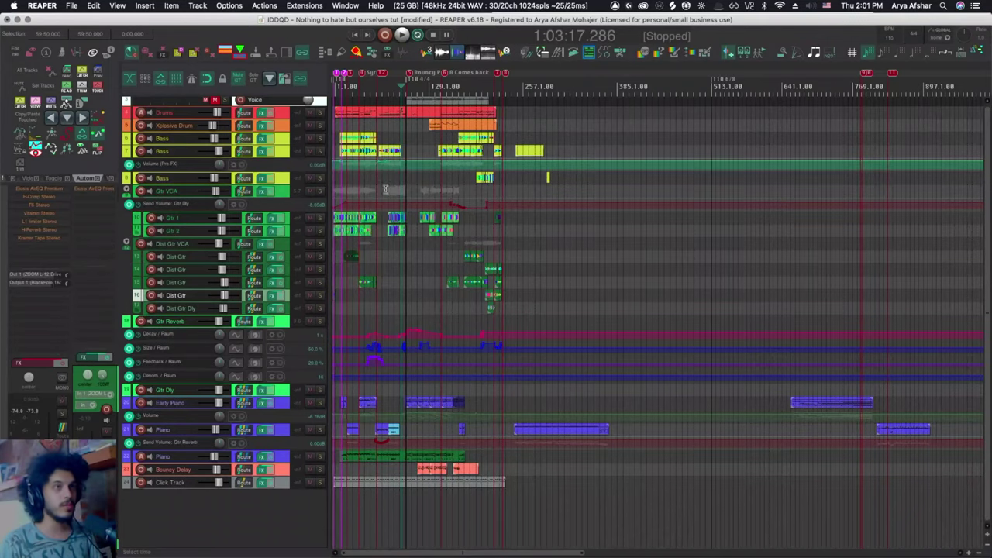
scroll(387, 192, "up", 6)
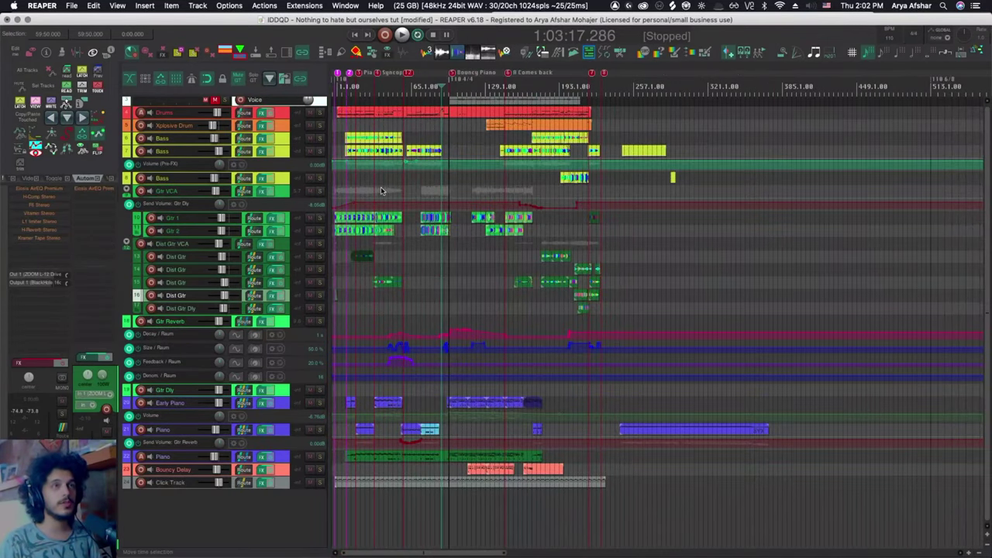
key("question")
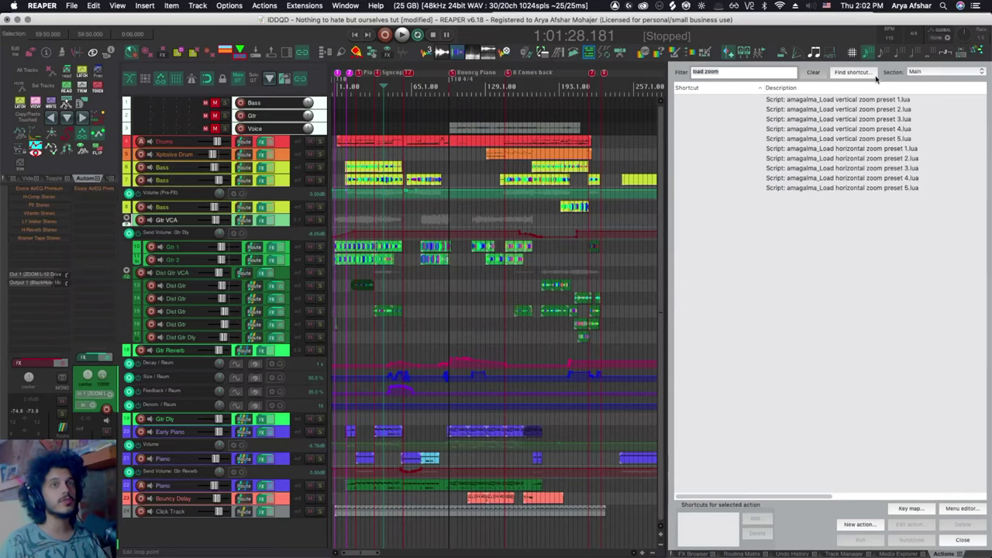
key("BackSpace")
left_click(921, 72)
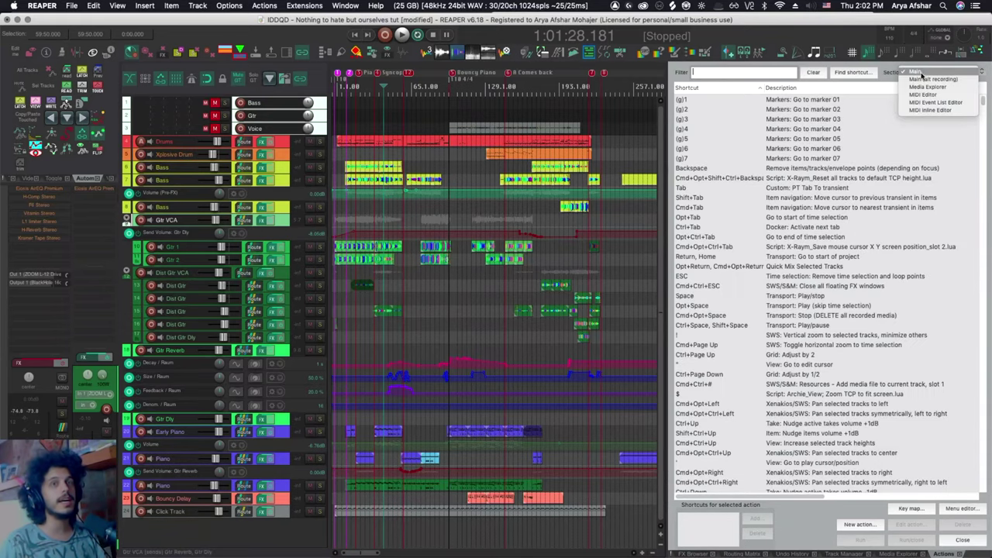
left_click(924, 95)
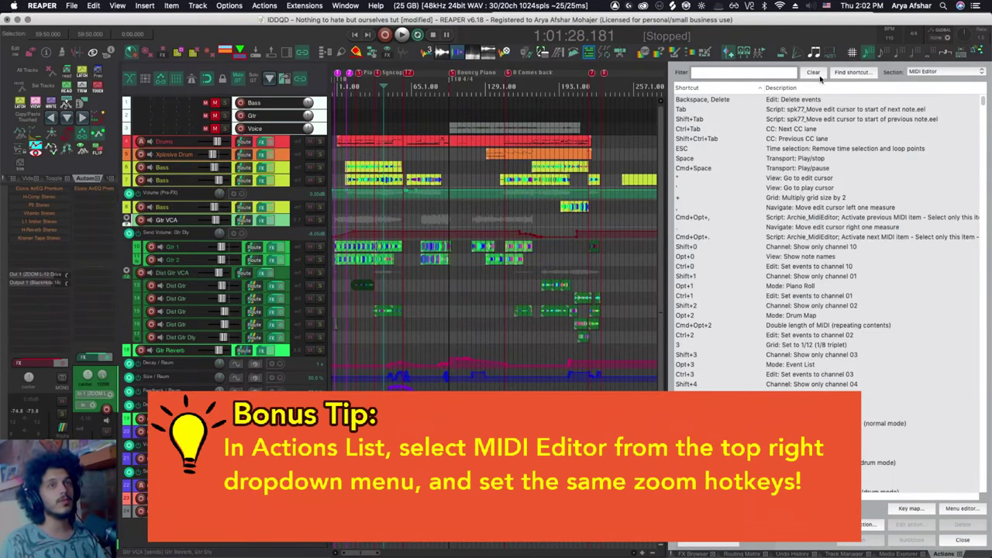
scroll(812, 83, "down", 10)
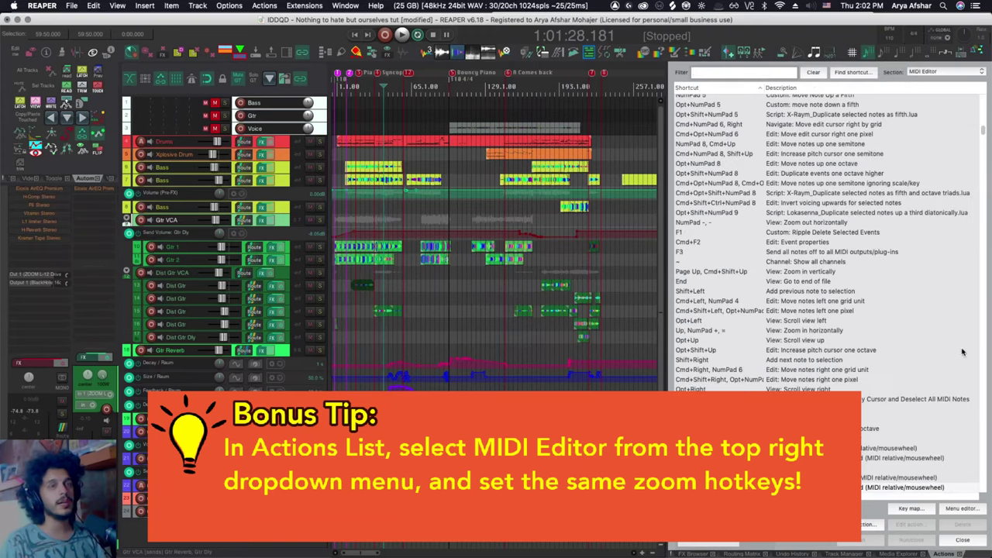
scroll(965, 353, "down", 5)
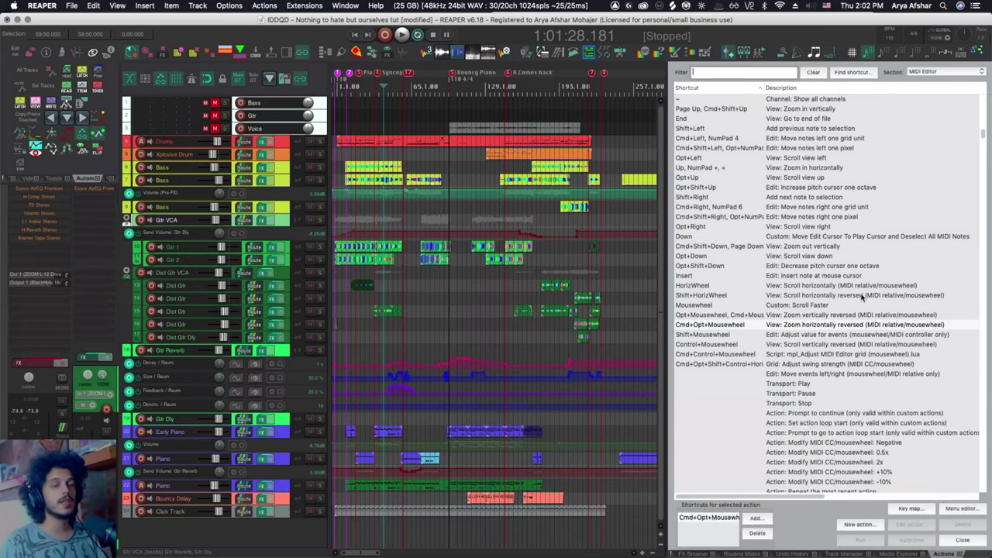
scroll(824, 326, "down", 2)
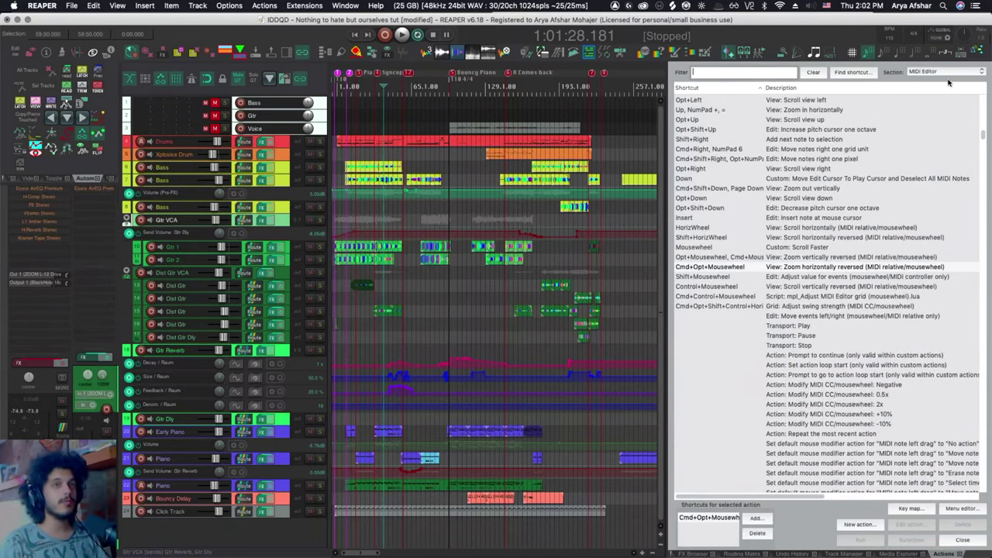
key("Escape")
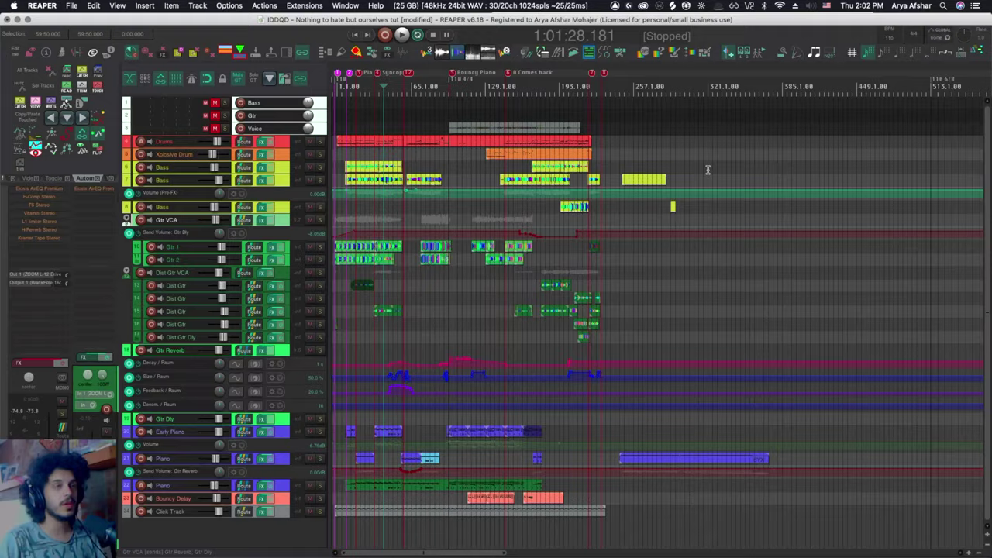
- Zoom the arrangement fully out horizontally and hide the docker with Alt+D
key("super+Page_Down")
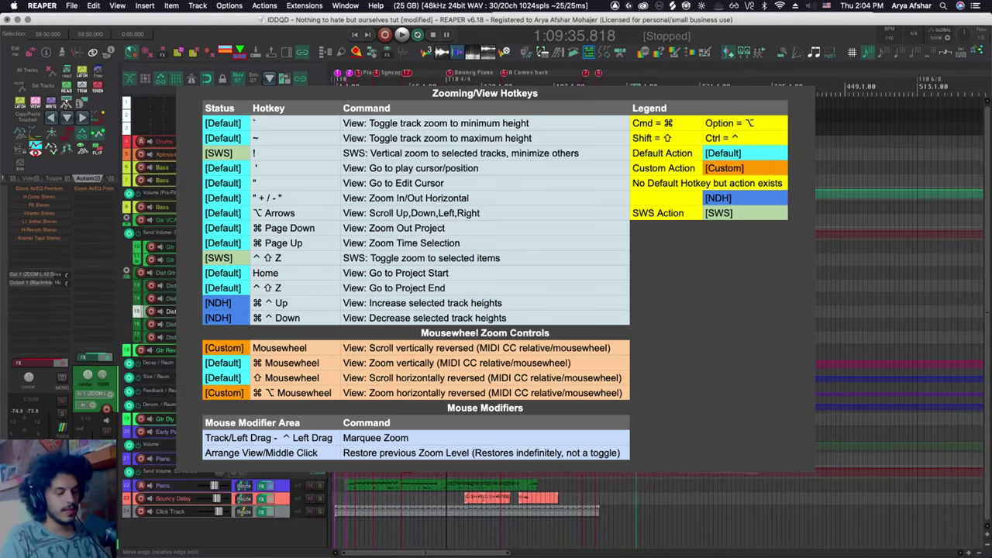
key("alt+d")
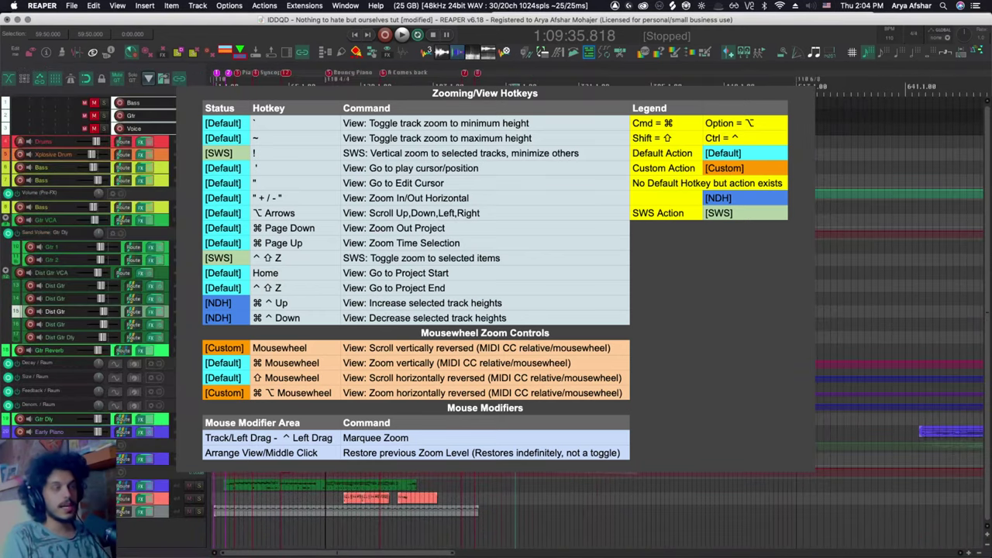